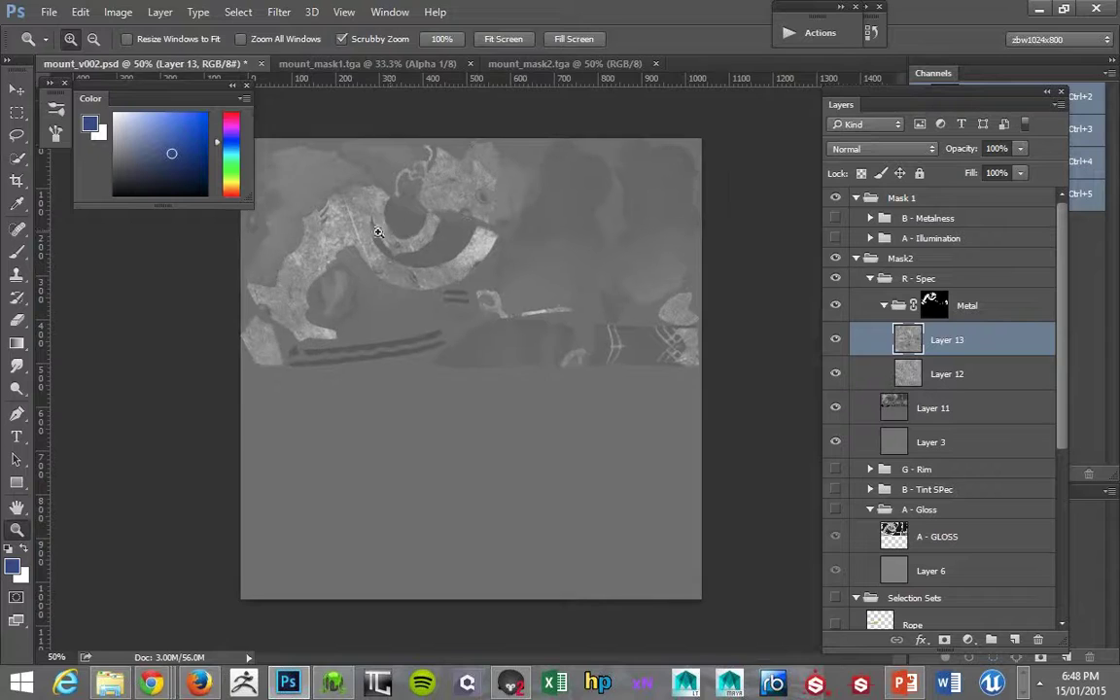
Try Layer 11 above Layer 13 inside the Metal group with Overlay blending, then hide it for comparison
key("b")
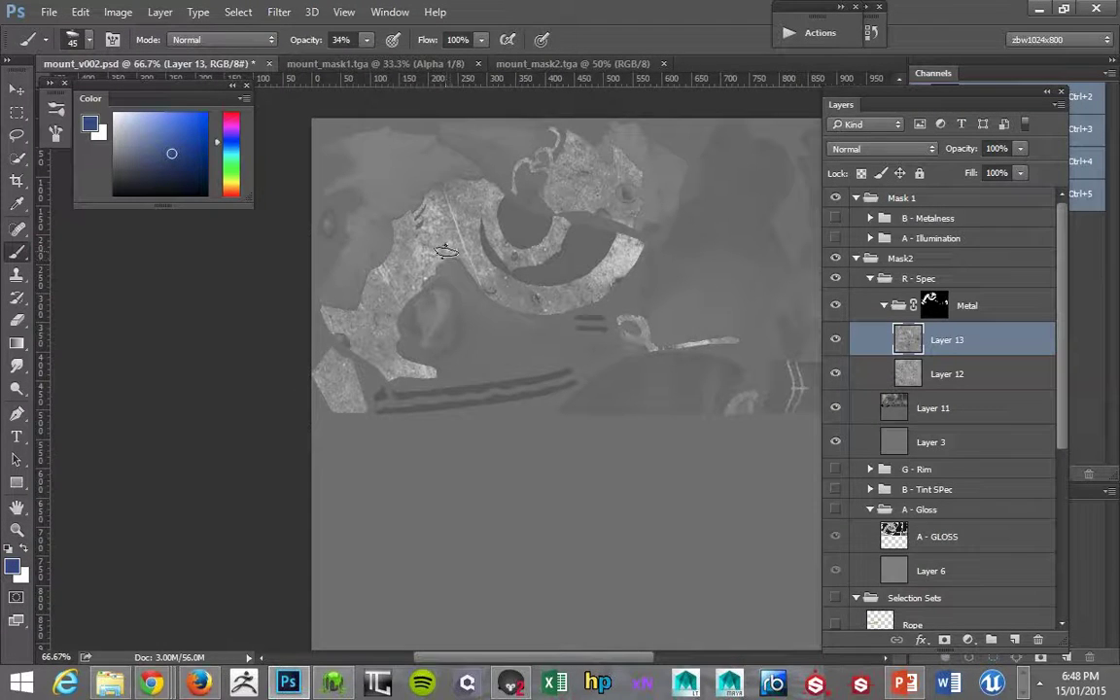
key("z")
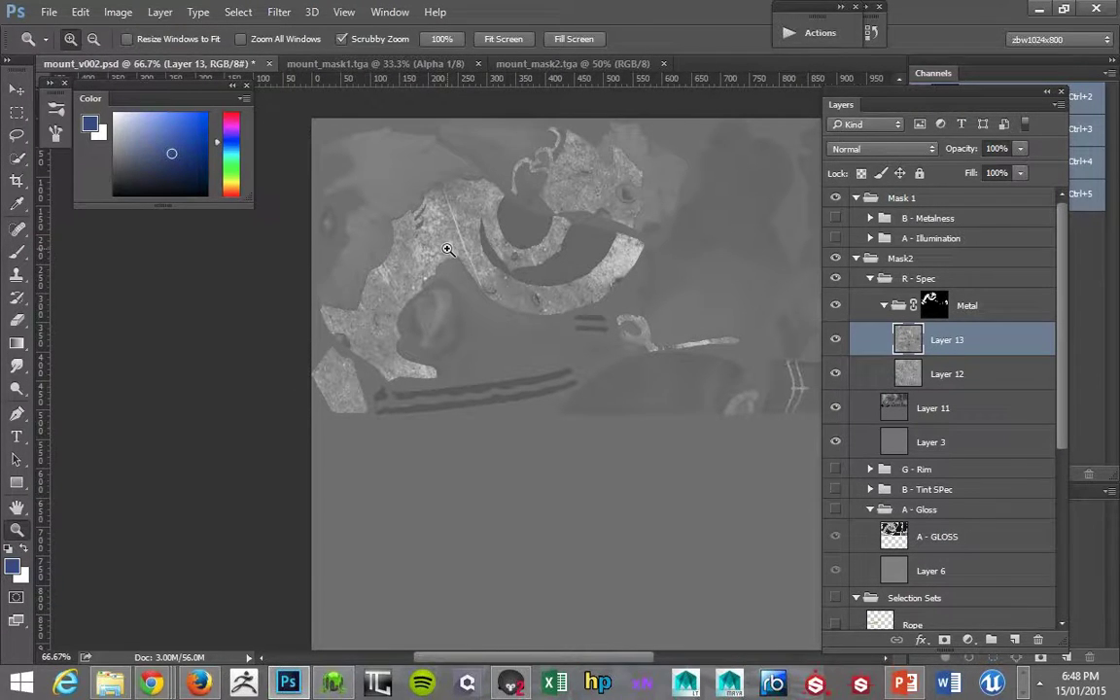
key("b")
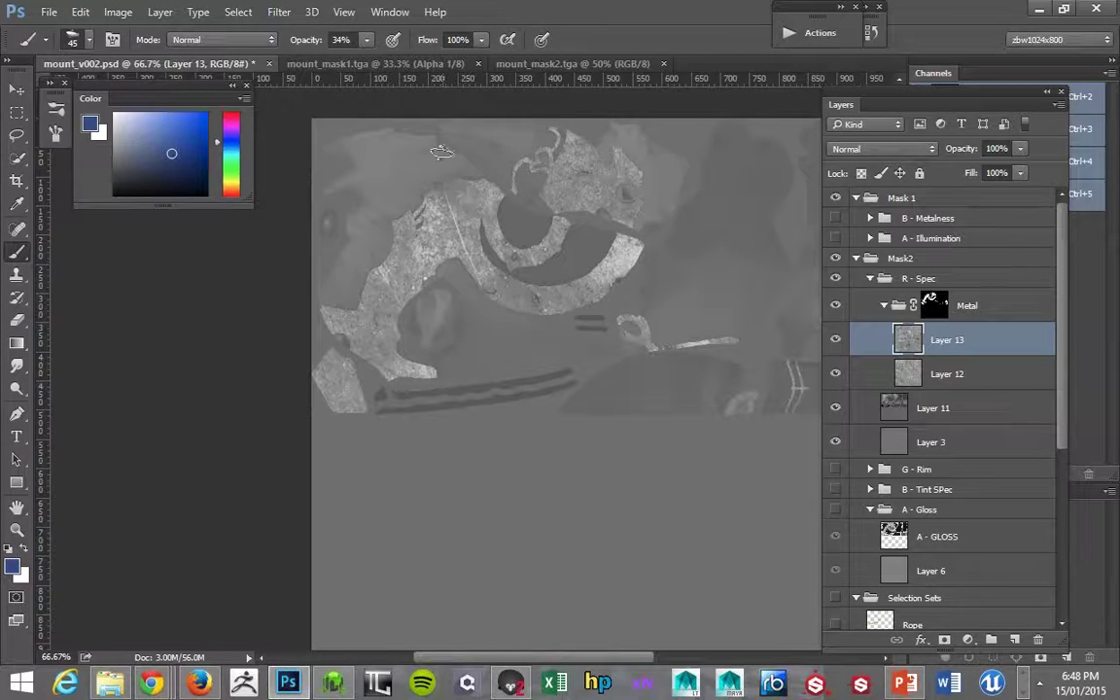
left_click_drag(893, 408, 872, 314)
left_click(1019, 149)
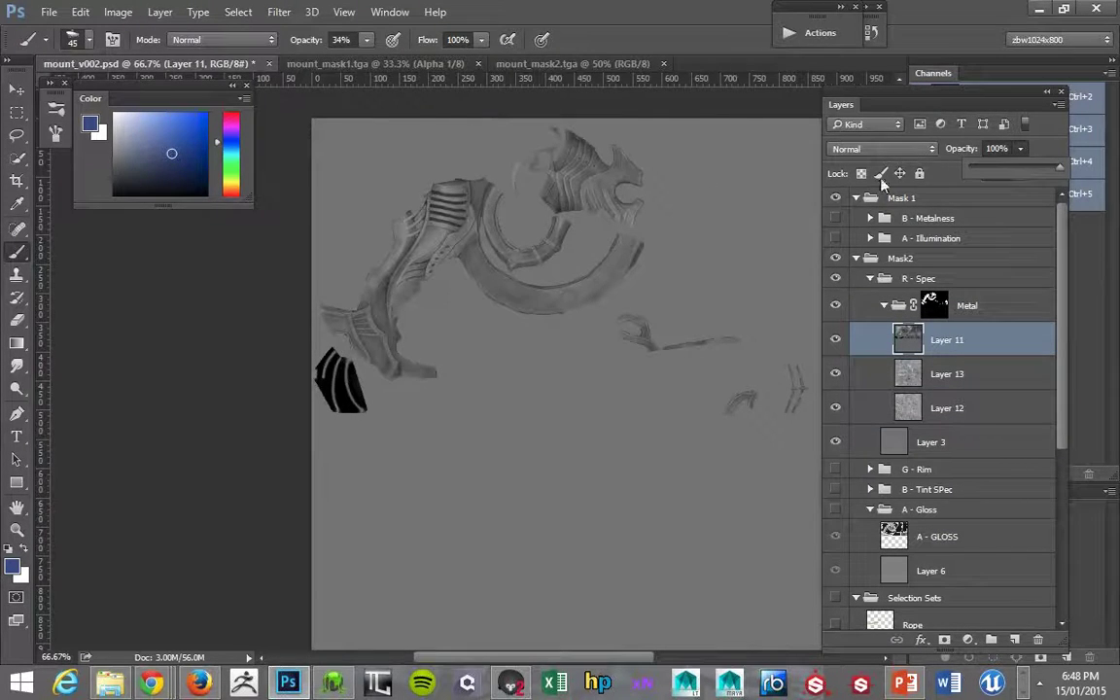
left_click(880, 149)
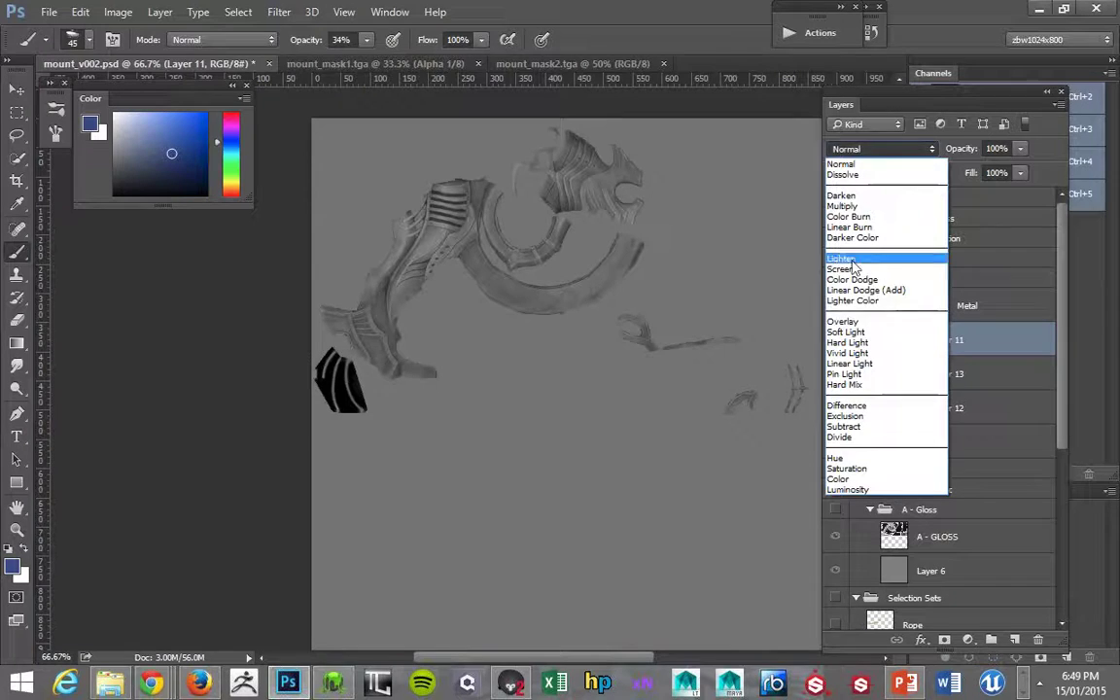
left_click(858, 324)
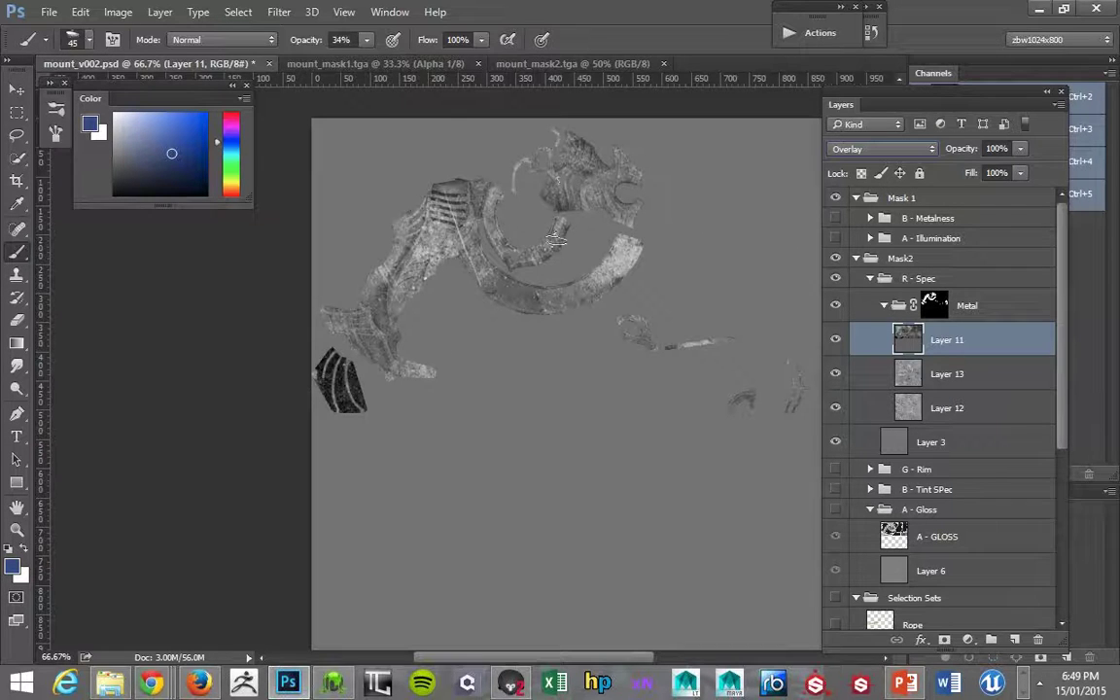
left_click(835, 339)
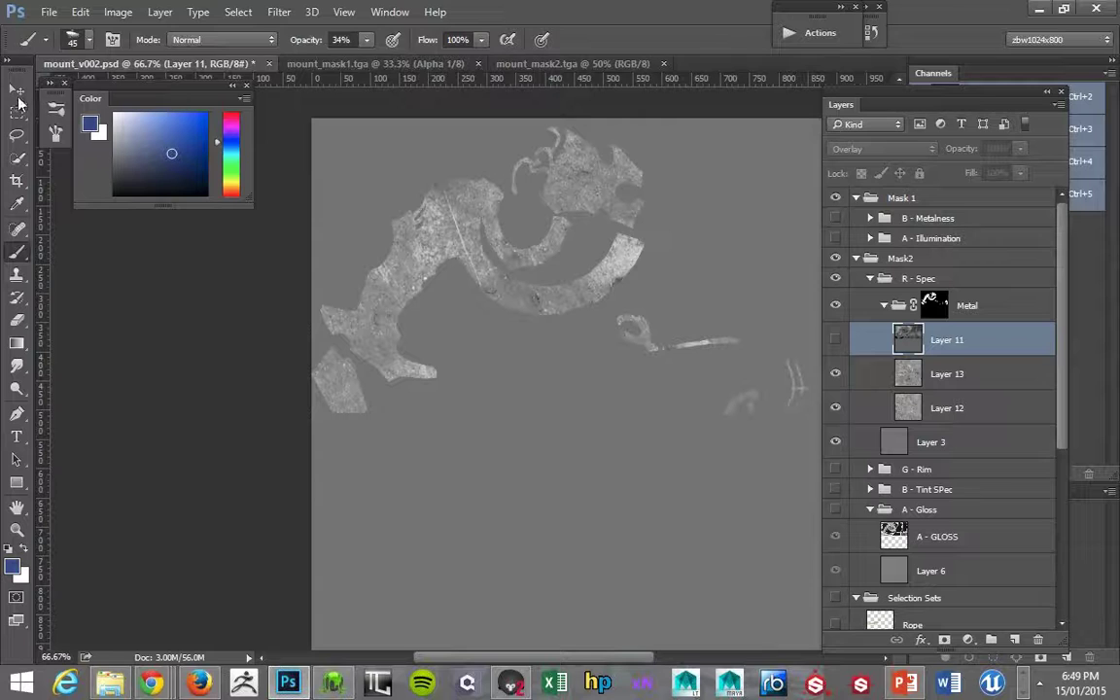
Switch to Marmoset Toolbag and examine the mount's metal armour from several angles
key("z")
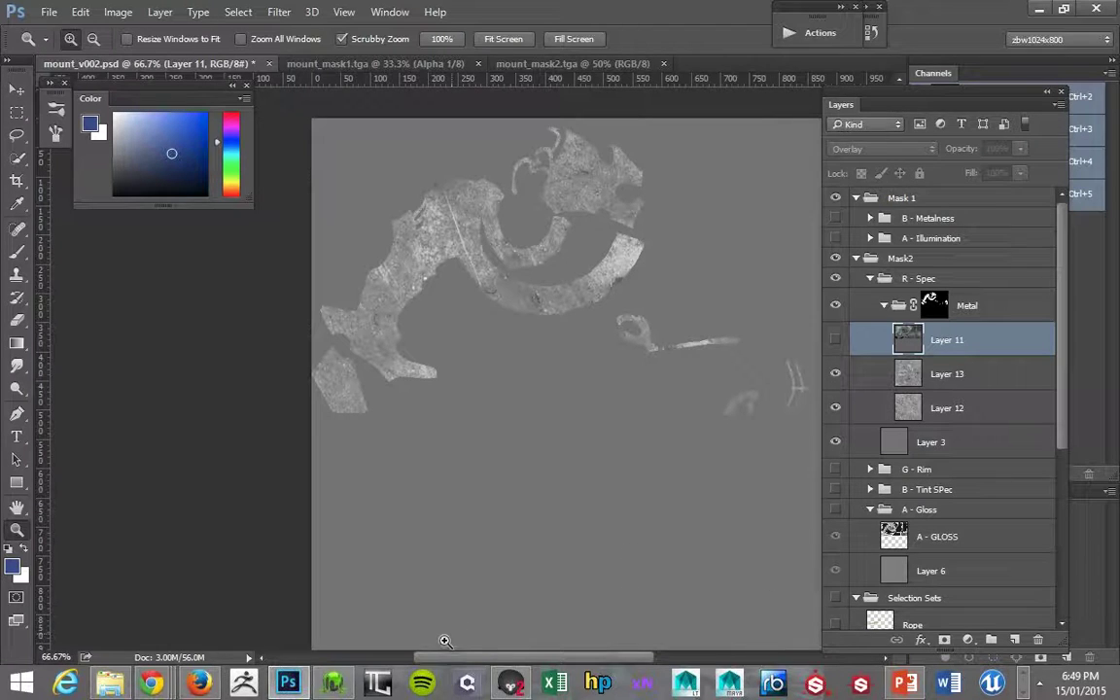
left_click(505, 689)
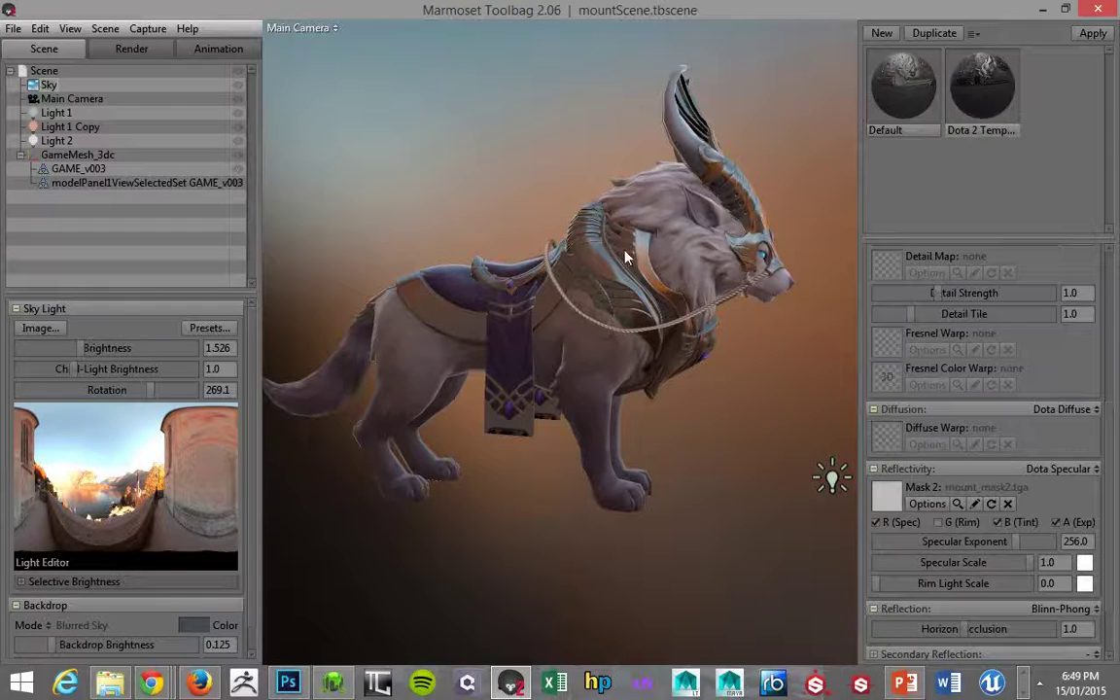
mouse_move(642, 240)
left_mouse_down()
mouse_move(651, 222)
mouse_move(665, 303)
mouse_move(660, 227)
mouse_move(675, 267)
mouse_move(657, 250)
left_mouse_up()
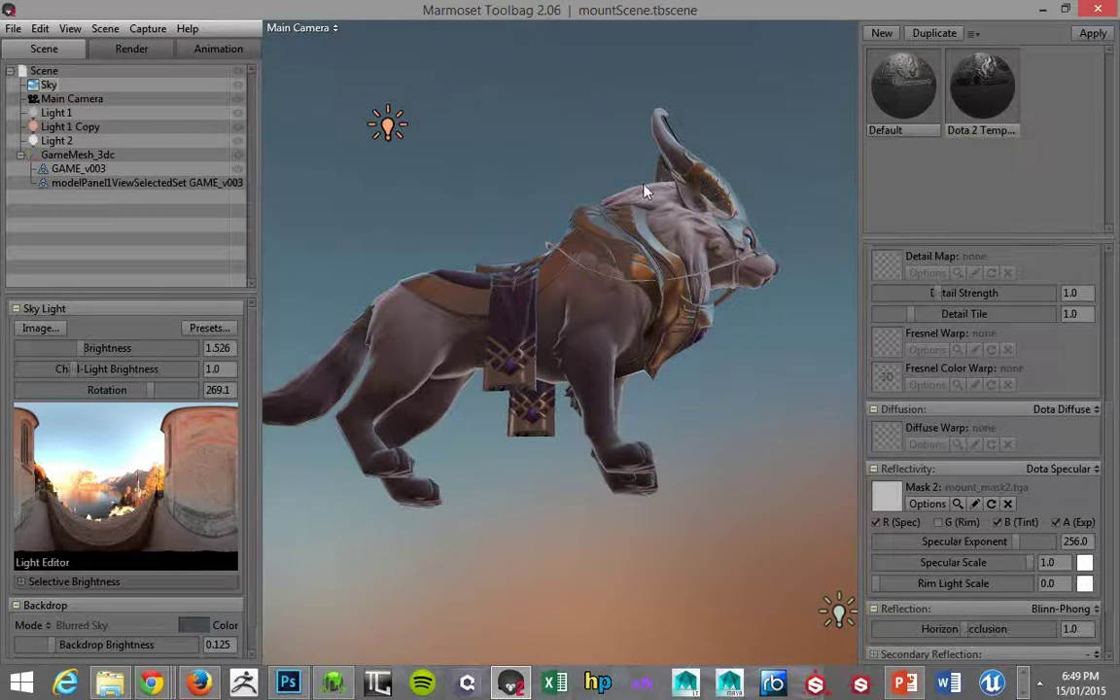
left_click_drag(596, 148, 661, 256)
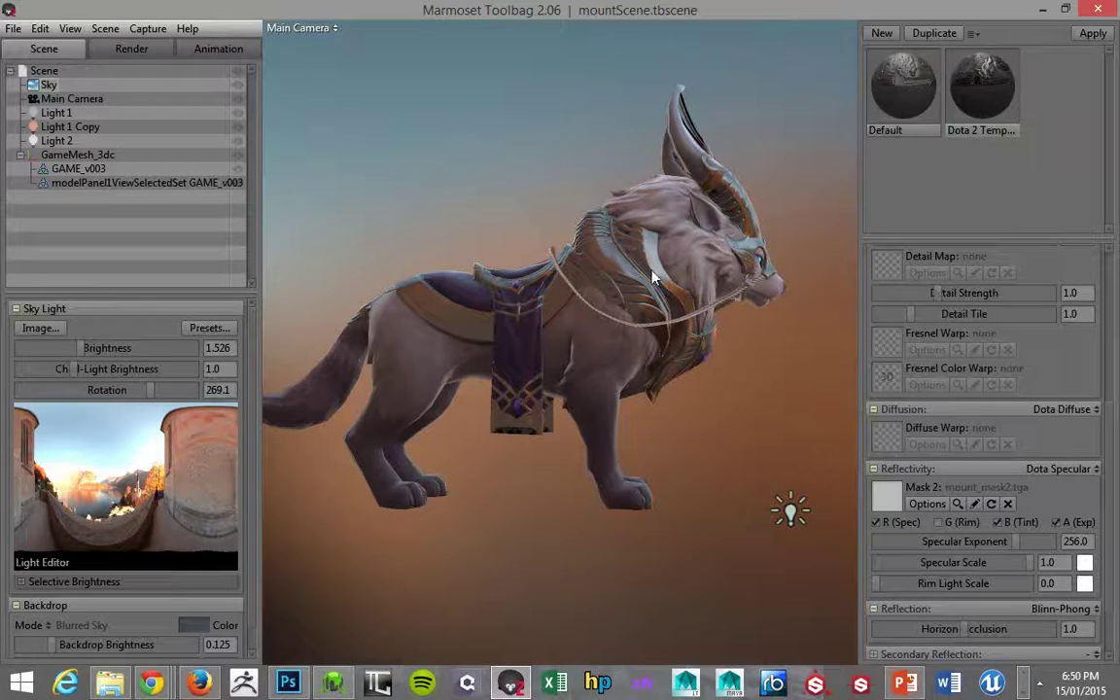
left_click_drag(646, 272, 619, 211)
Return to Photoshop and undo Layer 11's blend change and its move into the Metal group
key("alt+Tab")
key("z")
left_click(525, 218, "alt")
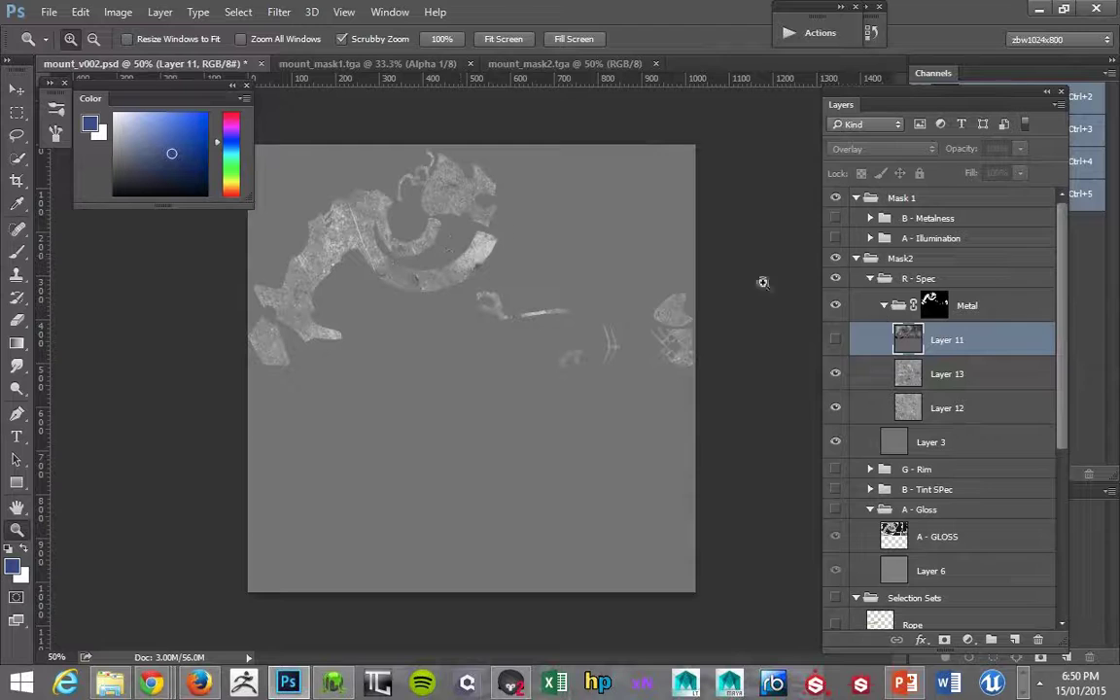
left_click(835, 340)
left_click(835, 341)
key("ctrl+alt+z")
key("ctrl+alt+z")
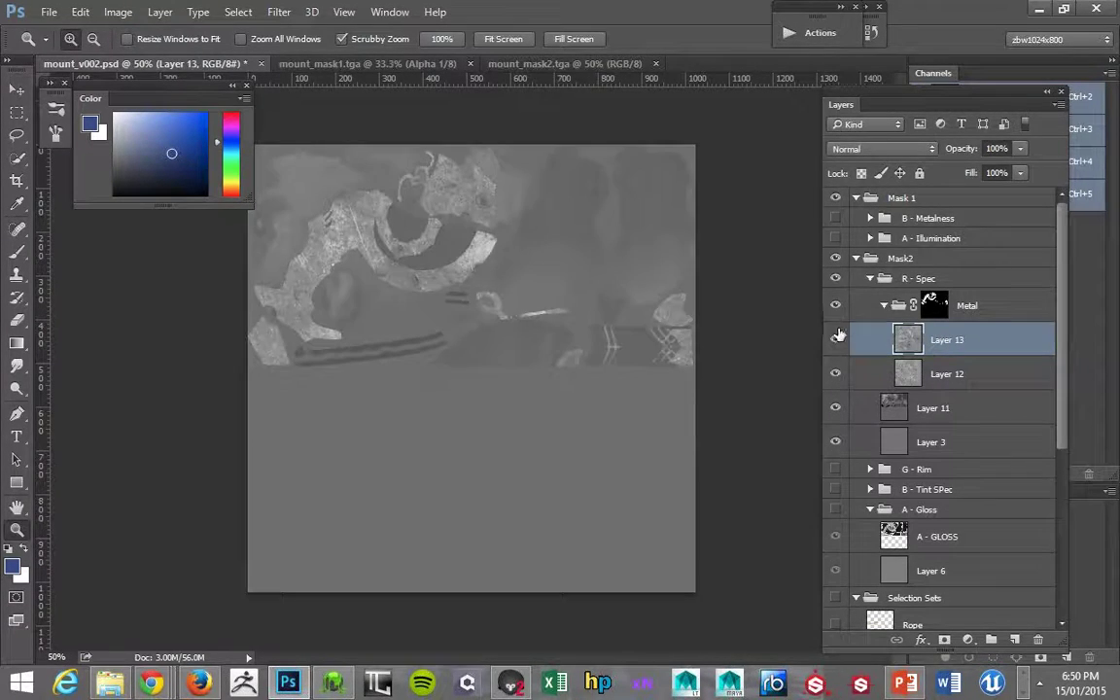
Copy the Cavity map layer from the Diffuse group to the top of the R - Spec group
left_click(496, 258)
left_click_drag(443, 260, 616, 273)
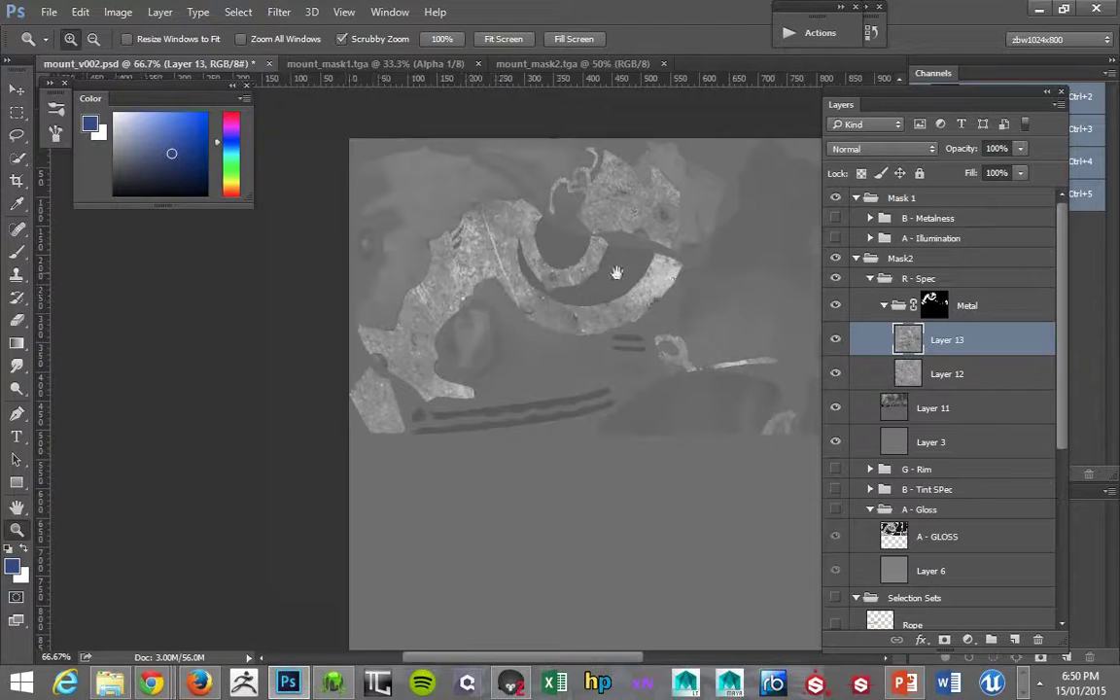
scroll(1061, 412, "down", 5)
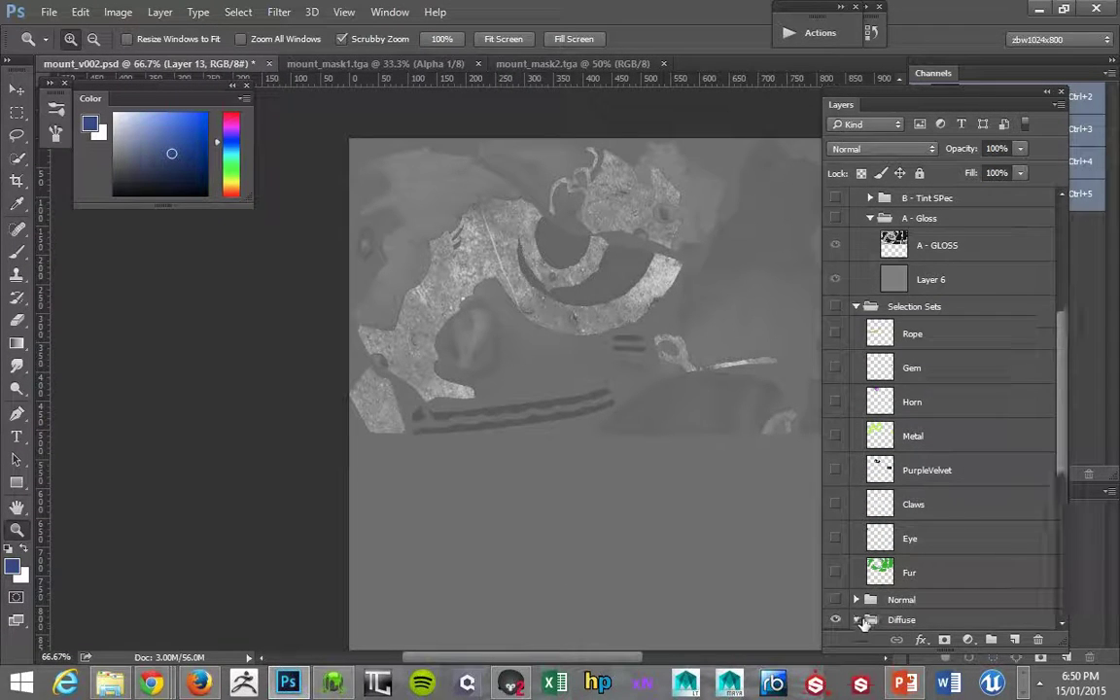
scroll(1062, 444, "down", 6)
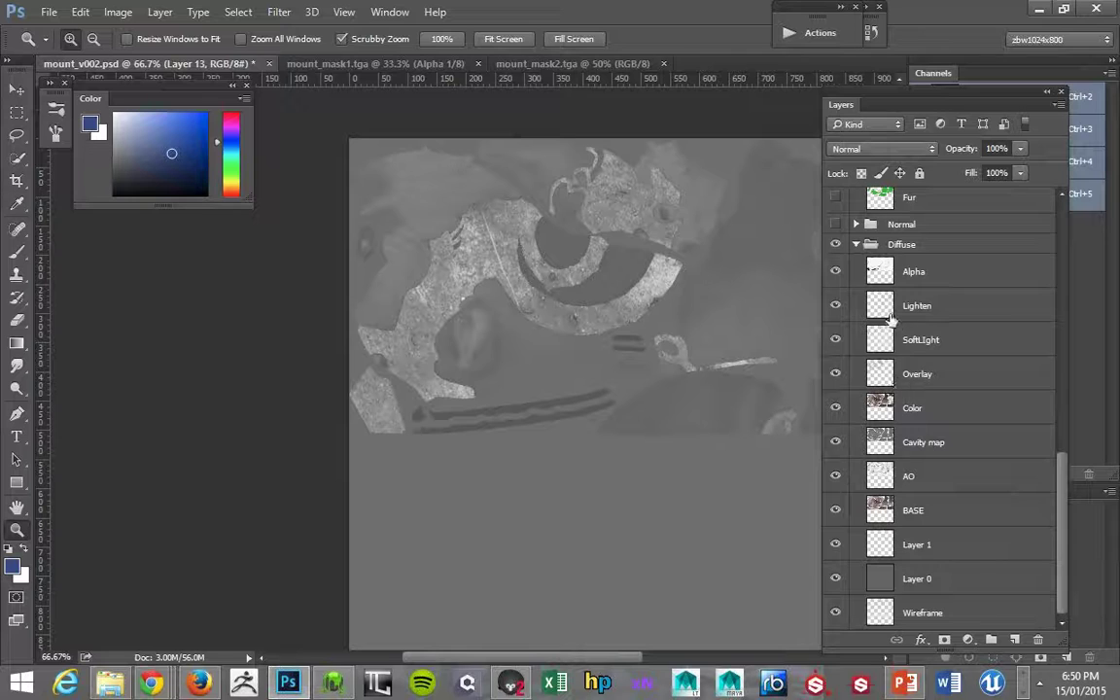
left_click_drag(924, 448, 904, 282)
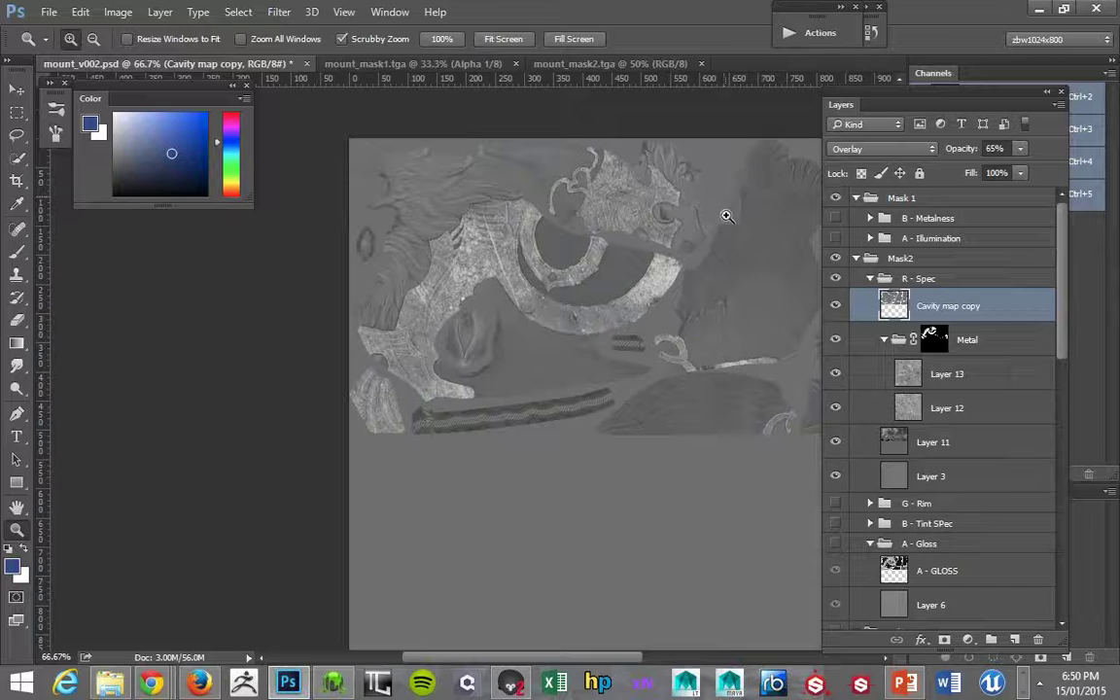
Add a Curves adjustment layer above the Cavity map copy and clip it to that layer
key("ctrl+l")
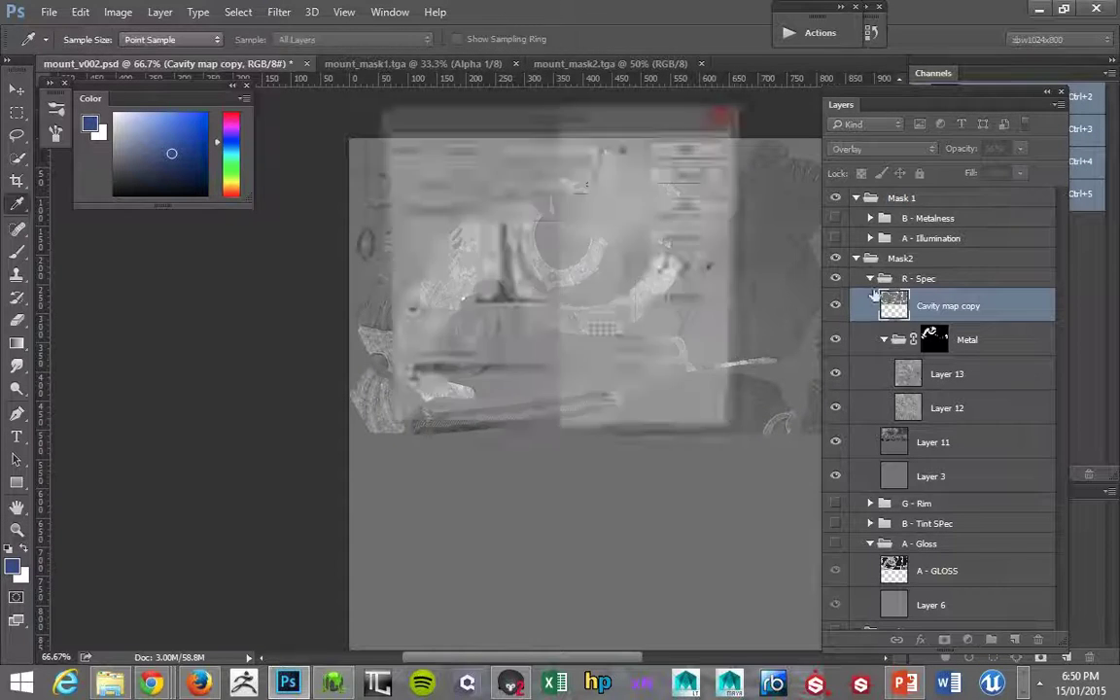
left_click(697, 176)
left_click(969, 642)
left_click(919, 359)
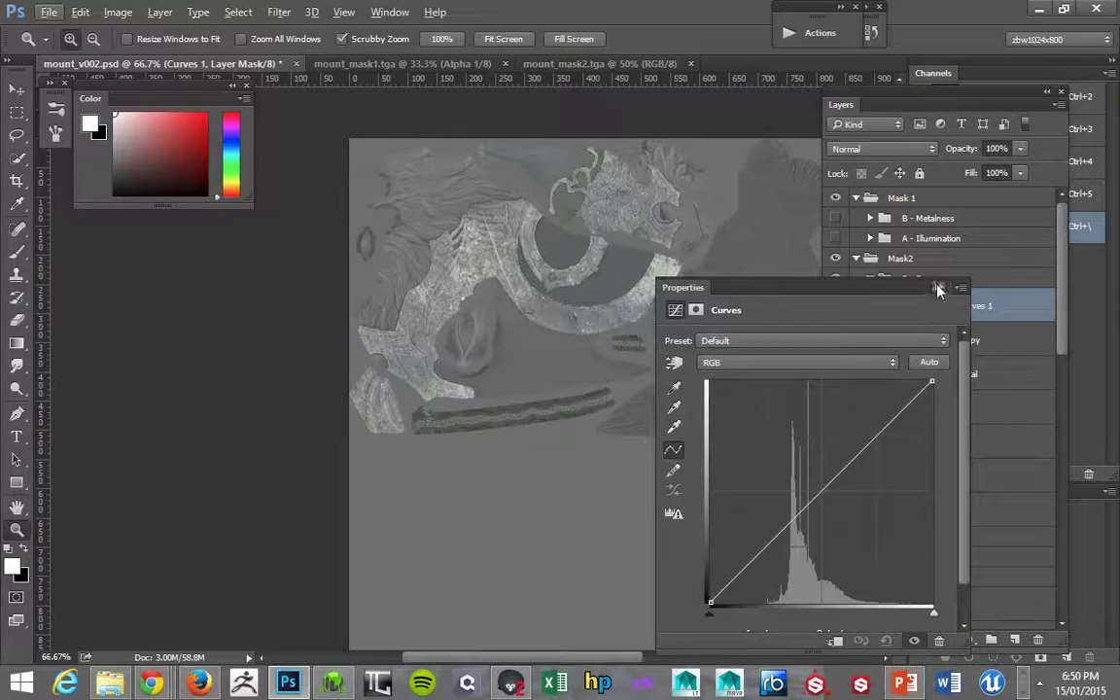
left_click_drag(855, 287, 680, 183)
left_click(965, 320, "alt")
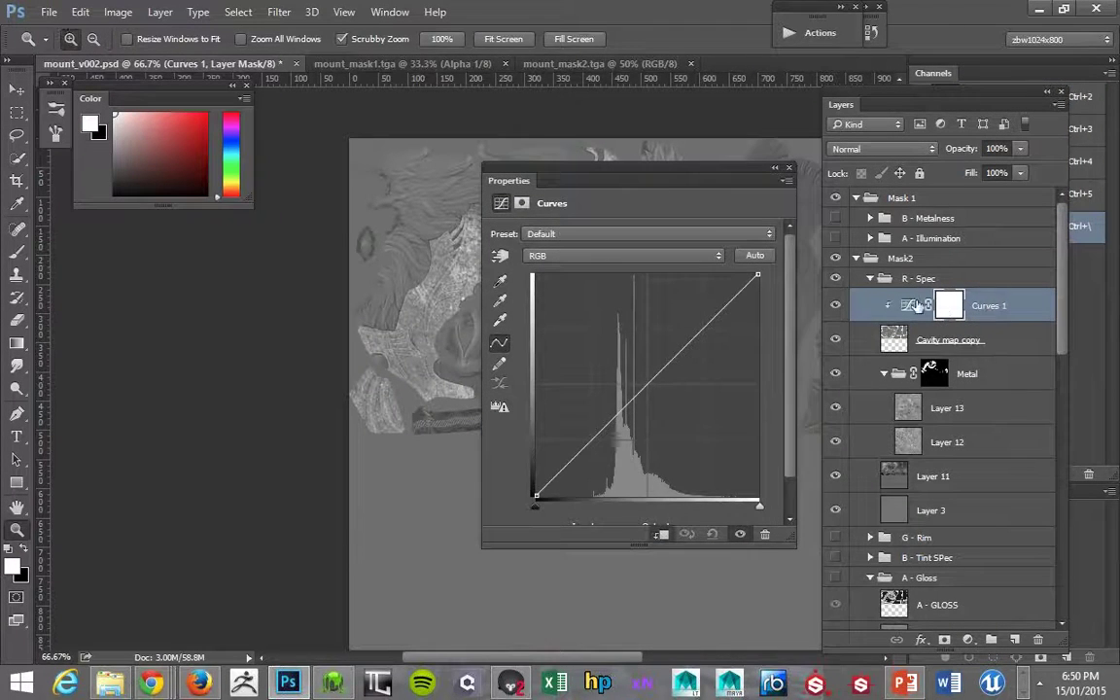
Strengthen the cavity detail's contrast by shifting the curve's black point to the start of the histogram and adjusting a midtone point near the centre
left_click_drag(513, 173, 662, 159)
left_click(775, 396)
left_click_drag(776, 395, 783, 402)
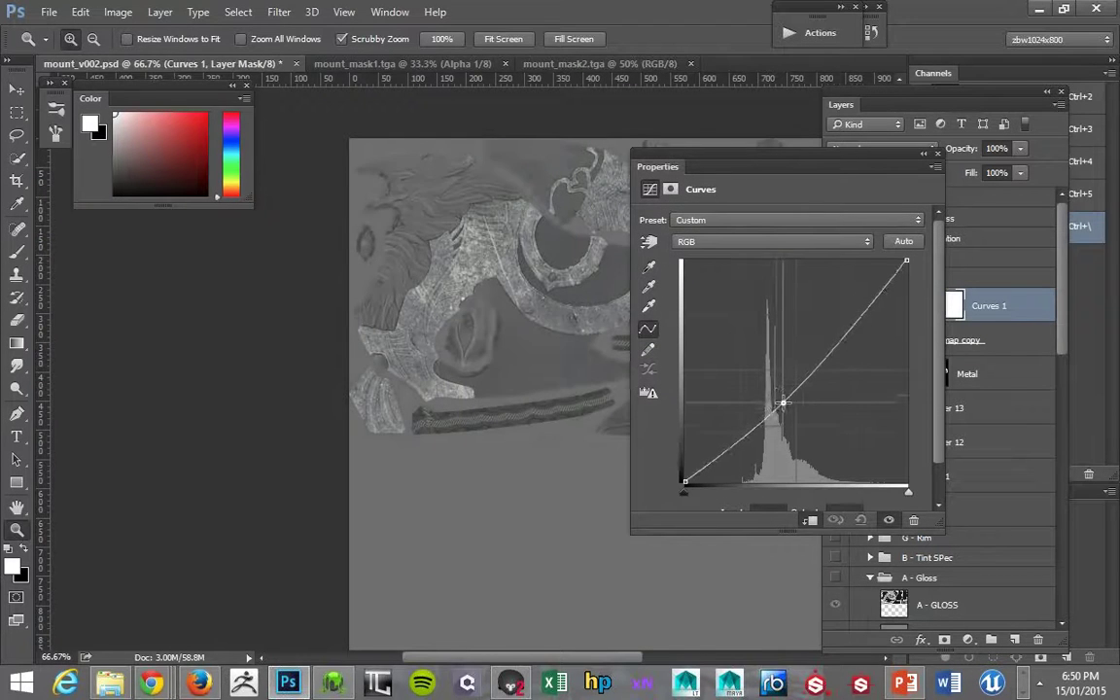
left_click_drag(686, 481, 748, 458)
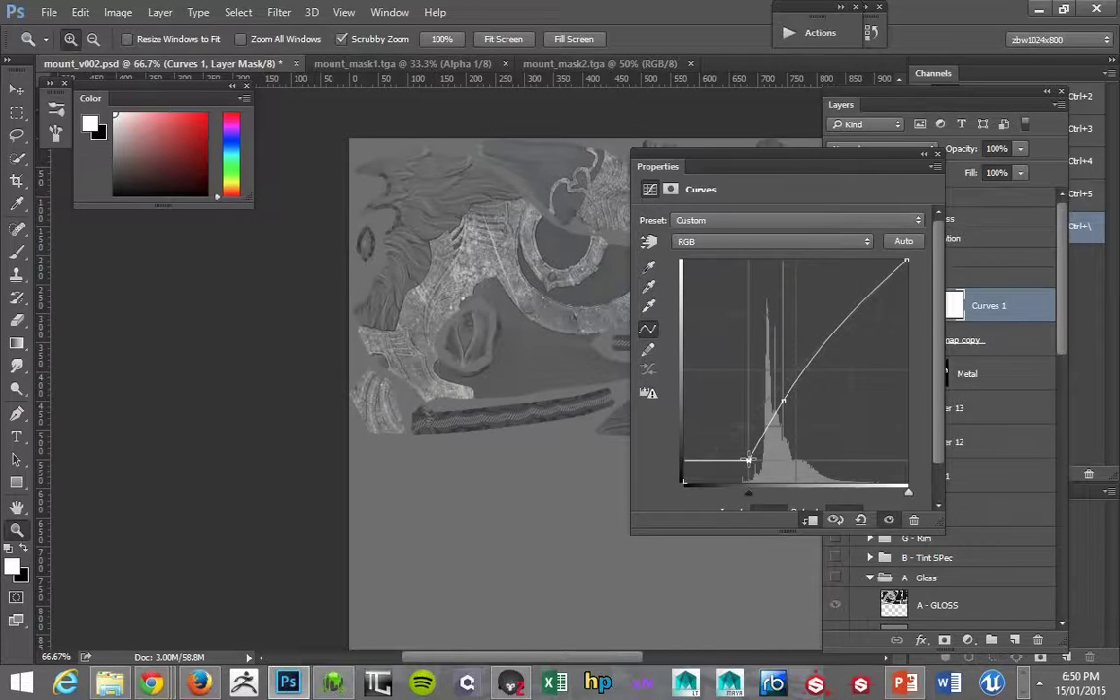
left_click_drag(783, 401, 792, 388)
left_click_drag(748, 457, 758, 465)
left_click_drag(792, 388, 800, 378)
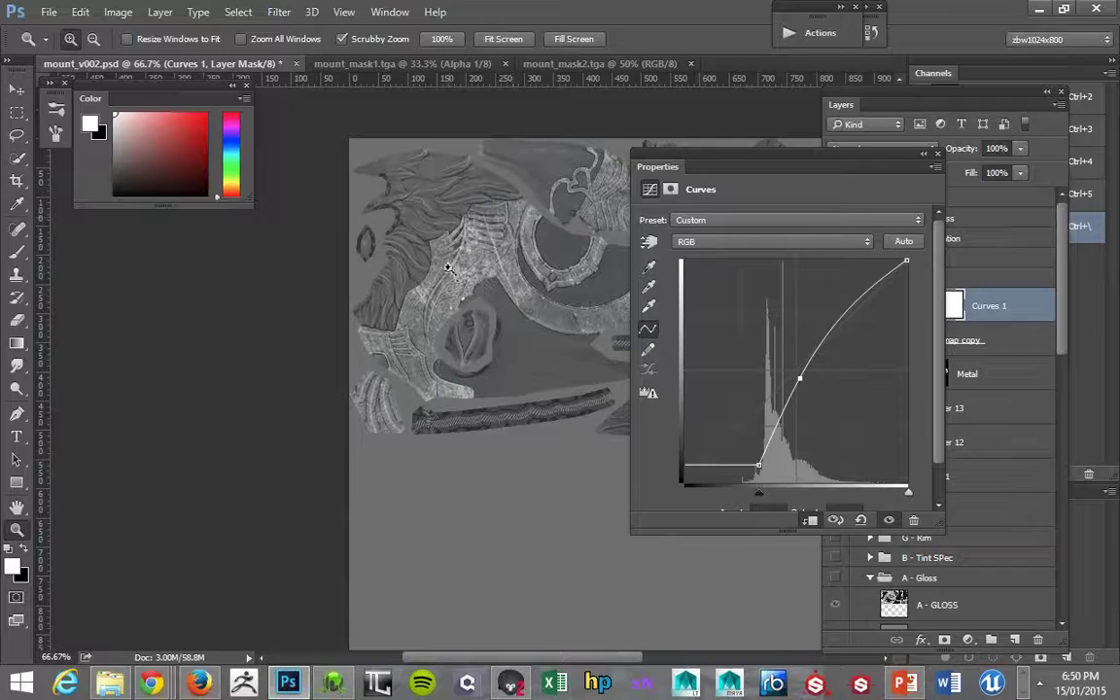
Set up the Brush tool at 5 px for close-up work on the metal armour texture
left_click_drag(446, 283, 465, 312)
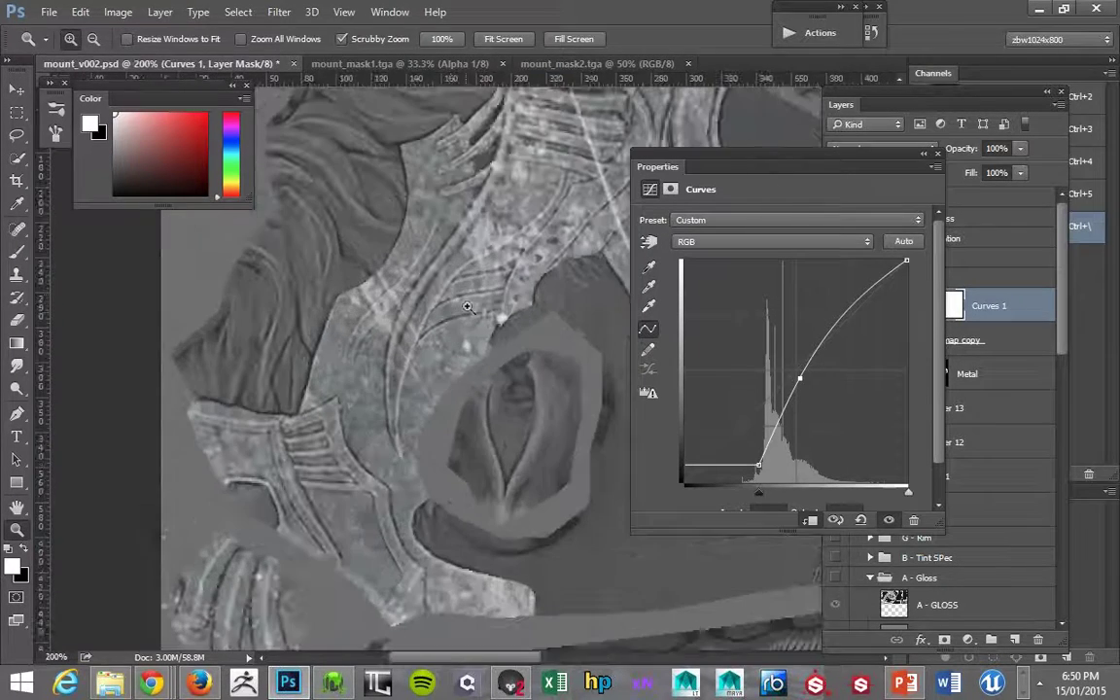
key("b")
key("bracketleft")
key("bracketleft")
key("bracketleft")
key("bracketleft")
key("bracketleft")
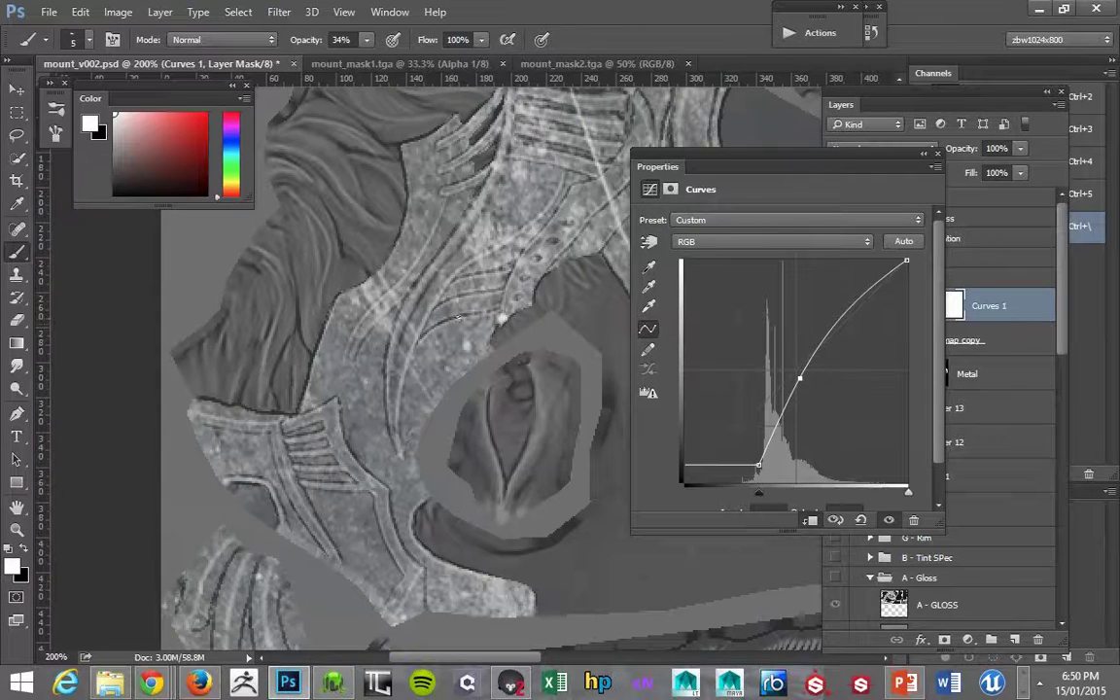
Examine the armour's highlights on the mount from behind in Marmoset Toolbag and compare them with the specular texture in Photoshop
key("alt+Tab")
left_click_drag(579, 218, 642, 248)
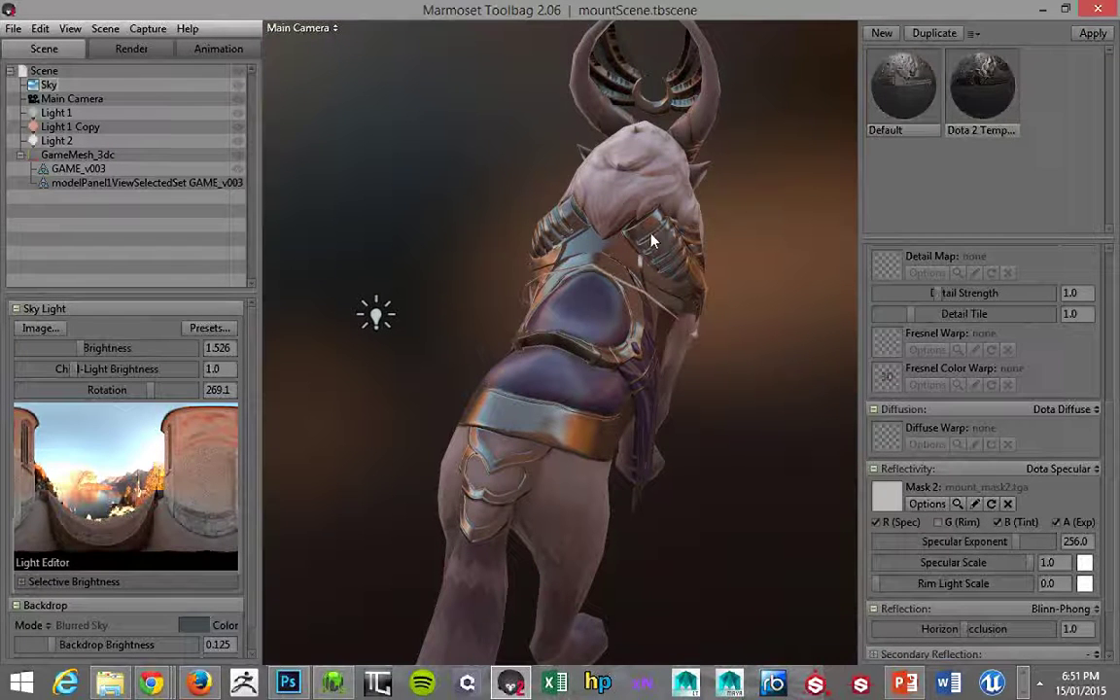
left_click_drag(705, 311, 606, 237)
left_click_drag(732, 260, 652, 251)
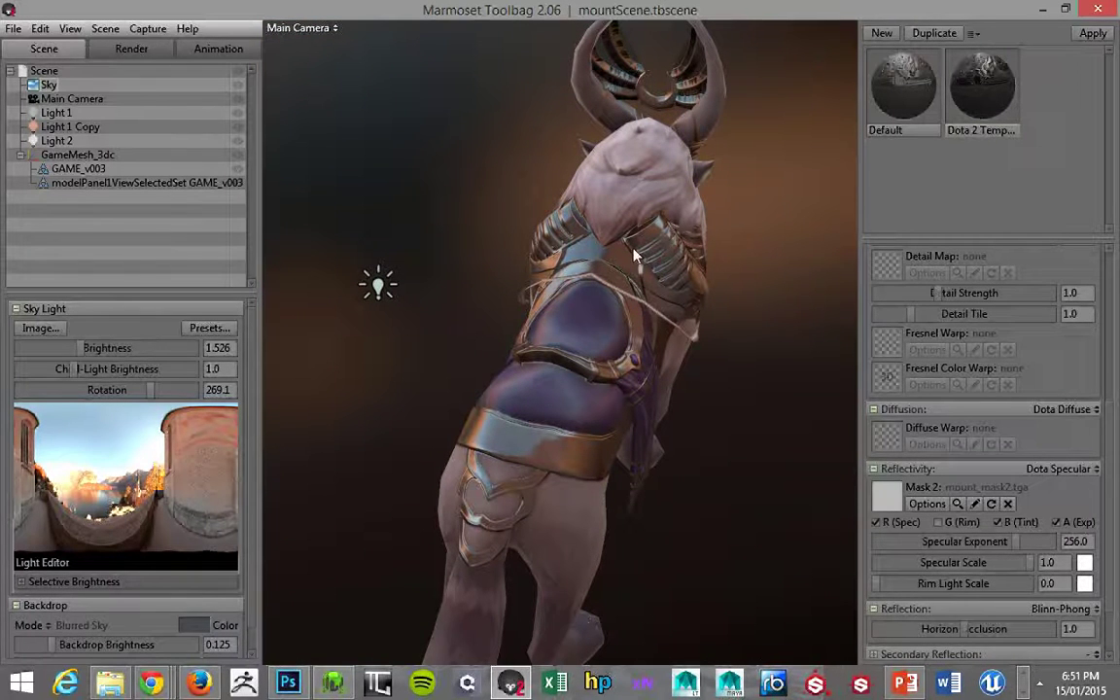
left_click_drag(686, 282, 666, 259)
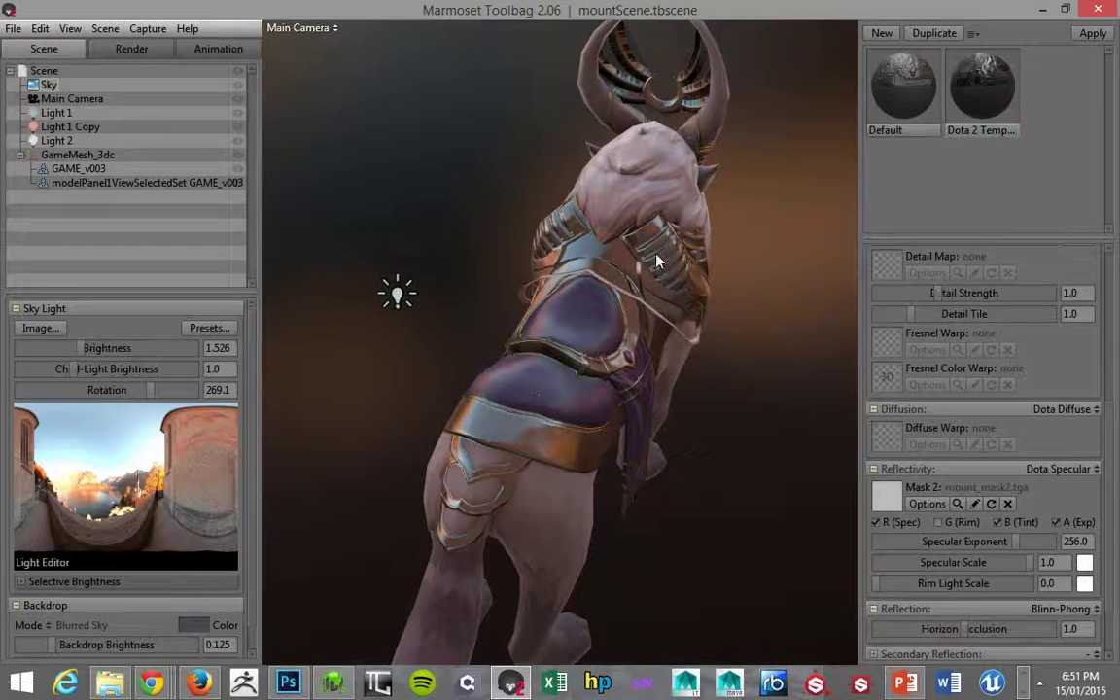
mouse_move(653, 253)
left_mouse_down()
mouse_move(668, 290)
mouse_move(656, 253)
mouse_move(630, 270)
mouse_move(657, 247)
mouse_move(660, 299)
mouse_move(652, 261)
left_mouse_up()
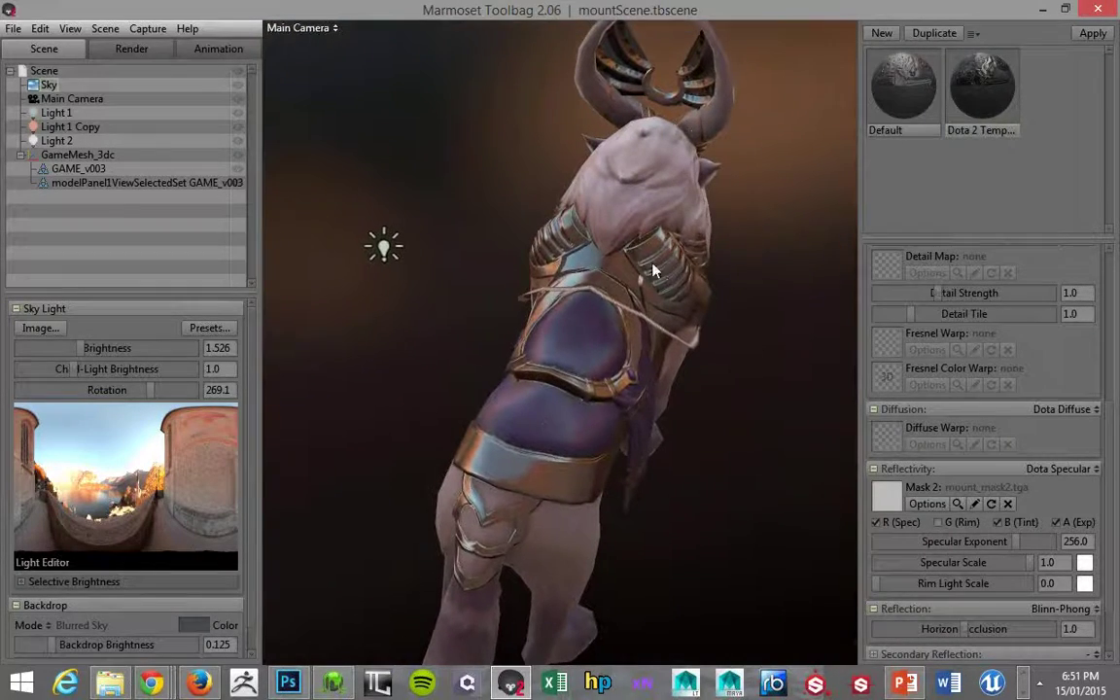
key("alt+Tab")
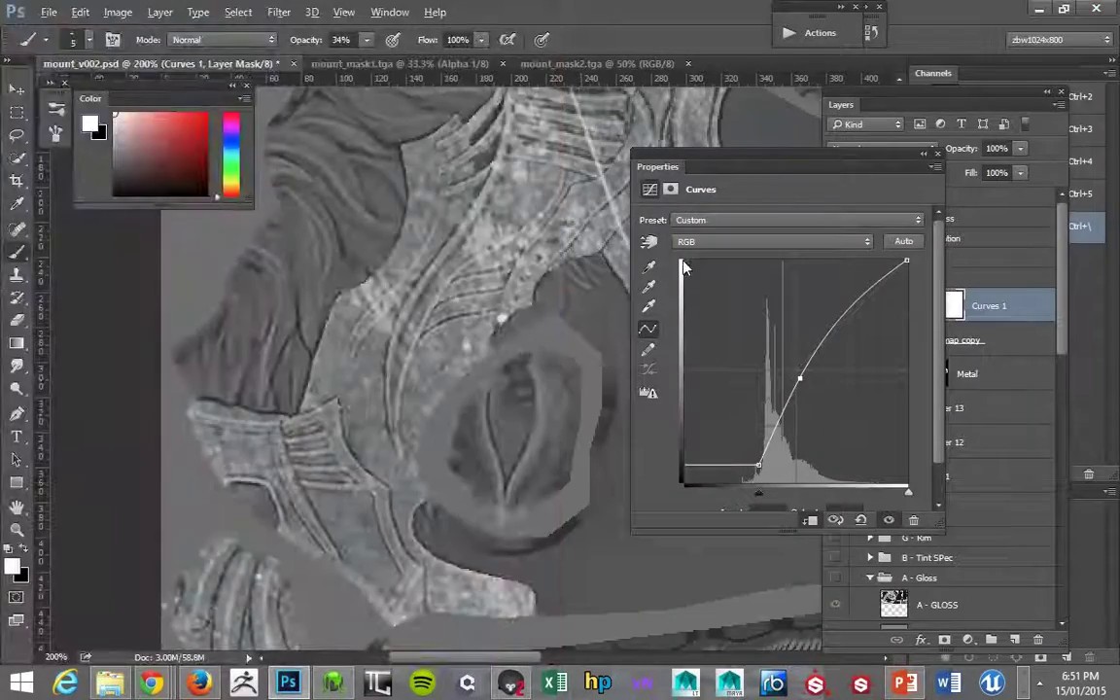
key("alt+Tab")
key("alt+Tab")
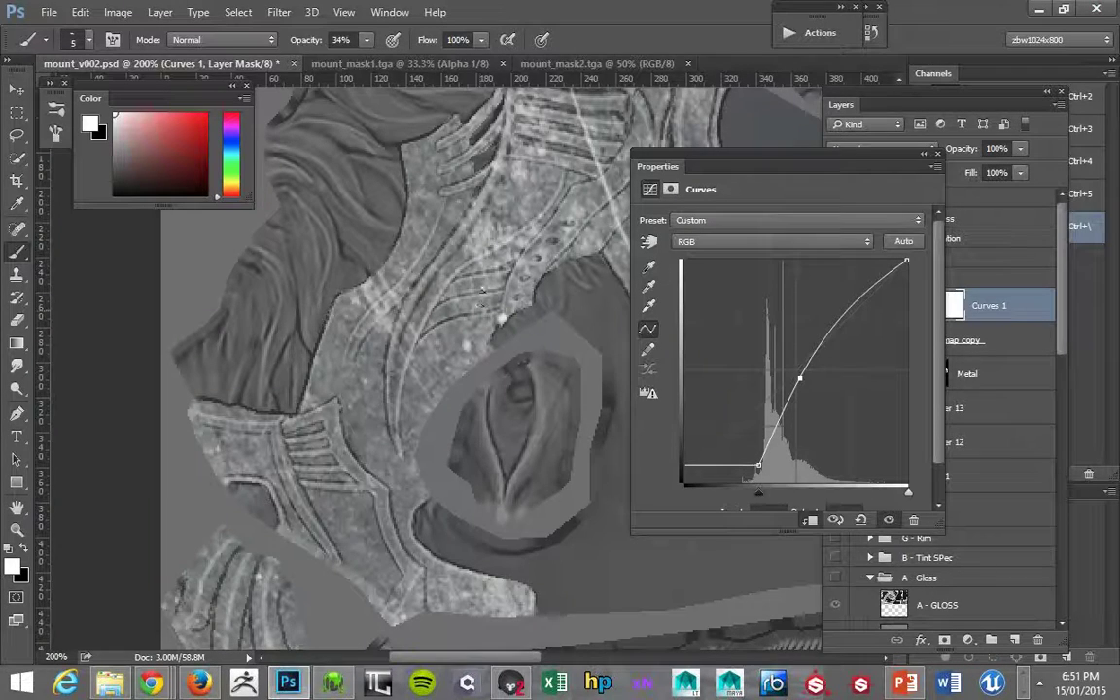
Close the Curves properties and add a new empty layer above Layer 13 inside the Metal group
left_click_drag(820, 173, 847, 198)
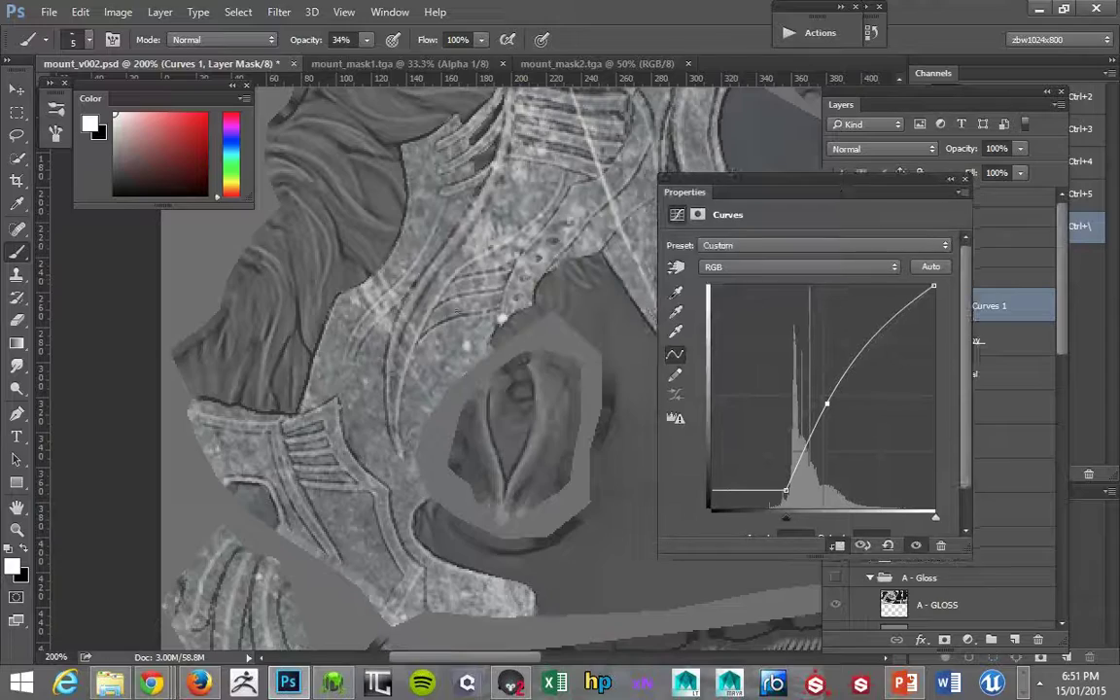
left_click_drag(550, 154, 385, 249)
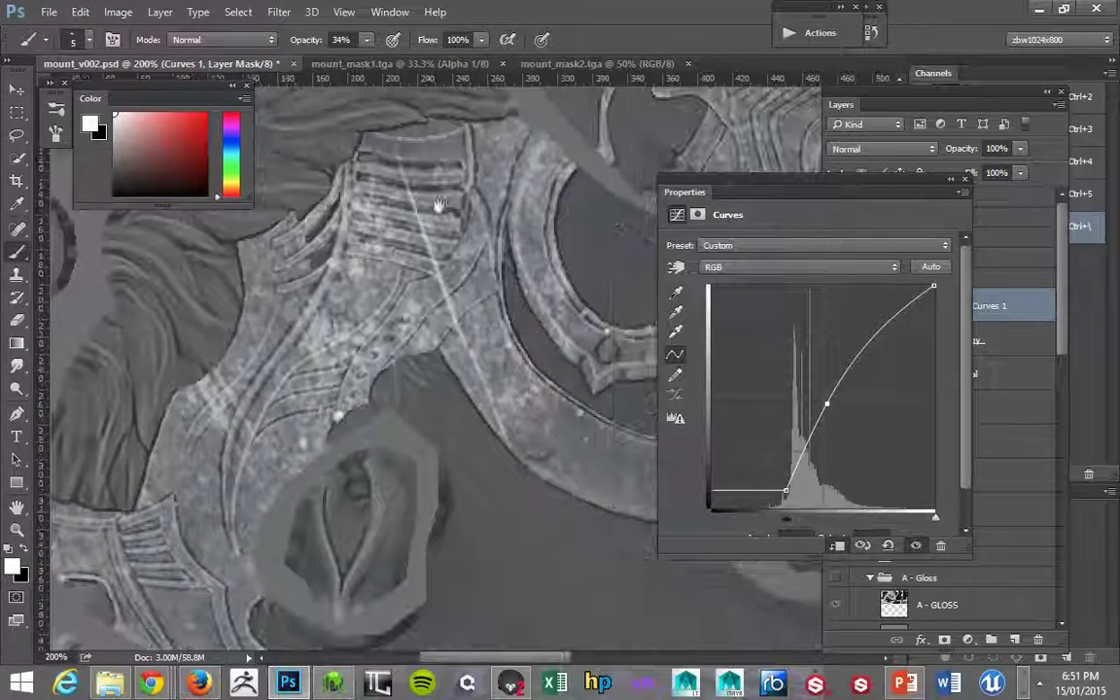
left_click(963, 181)
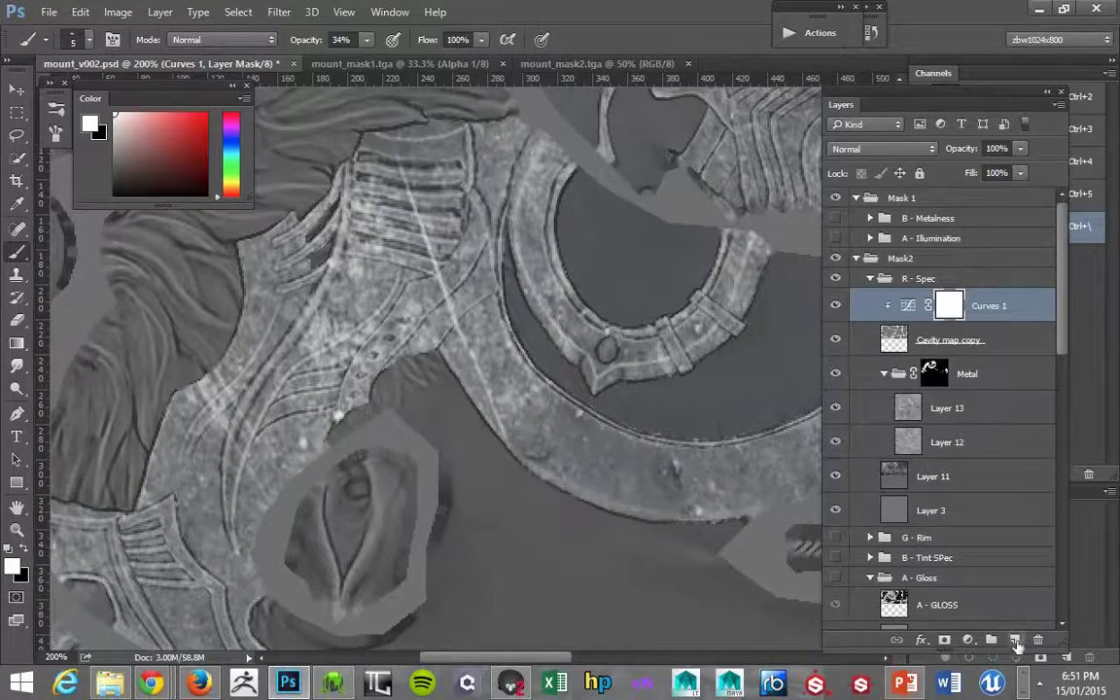
key("ctrl+shift+alt+n")
left_click_drag(931, 305, 909, 424)
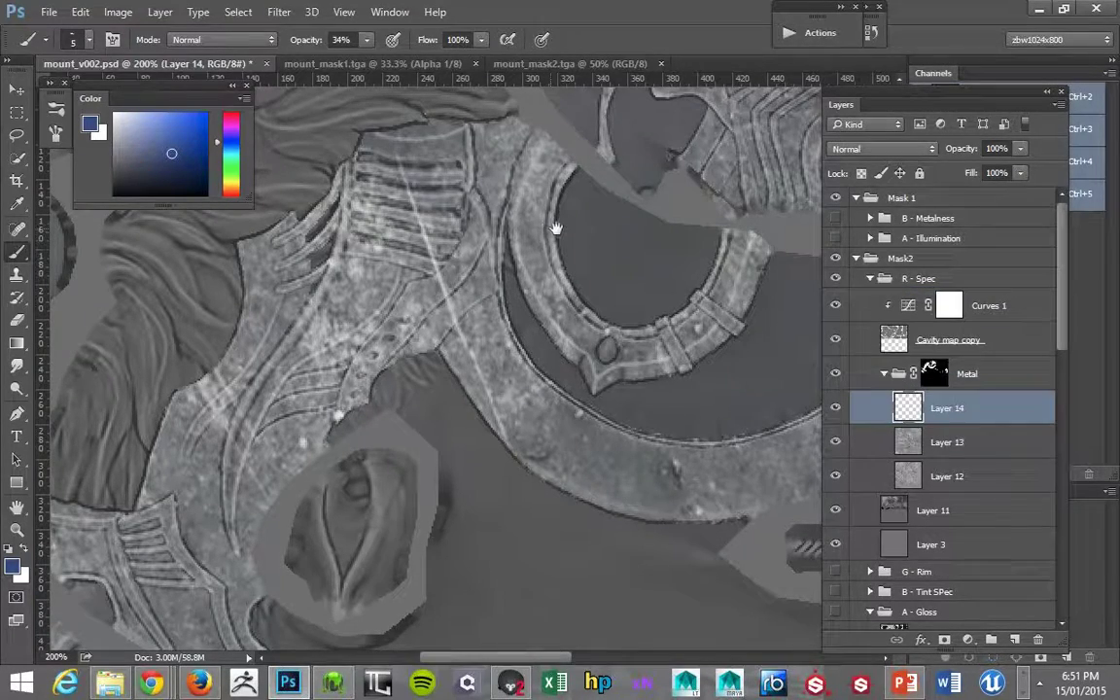
Darken the five slots of the neck armour on Layer 14 with a 7 px black brush at 34% opacity
left_click_drag(568, 238, 333, 404)
left_click_drag(397, 473, 554, 262)
key("z")
left_click_drag(504, 348, 360, 379)
left_click_drag(484, 430, 414, 434)
left_click_drag(570, 271, 564, 335)
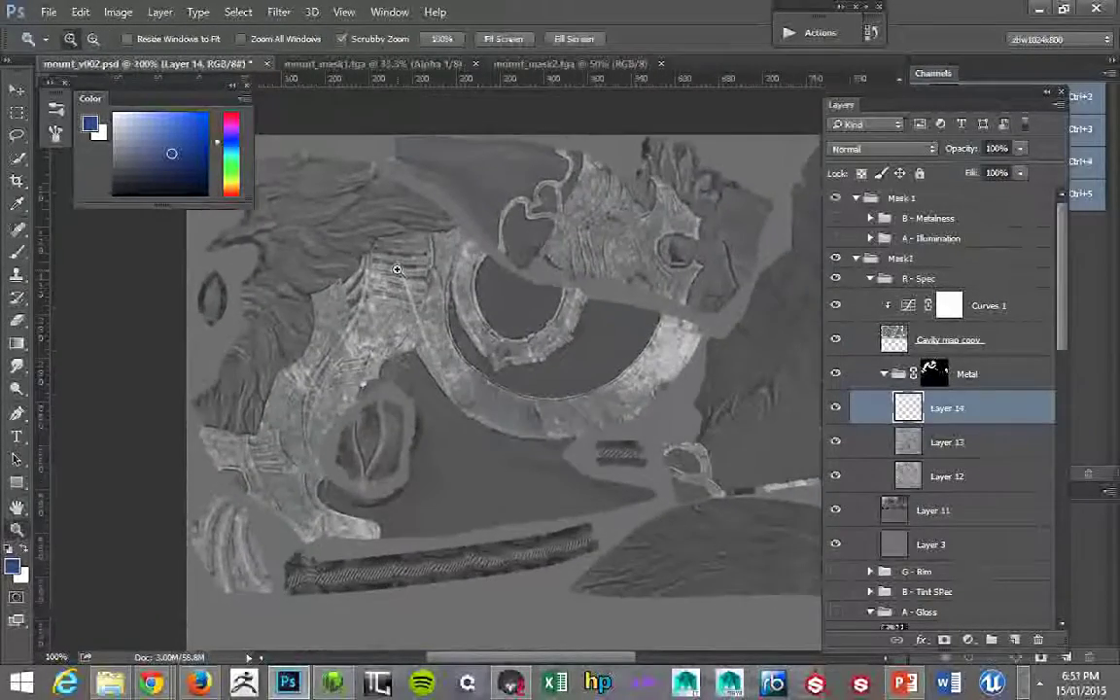
left_click_drag(397, 268, 457, 271)
key("b")
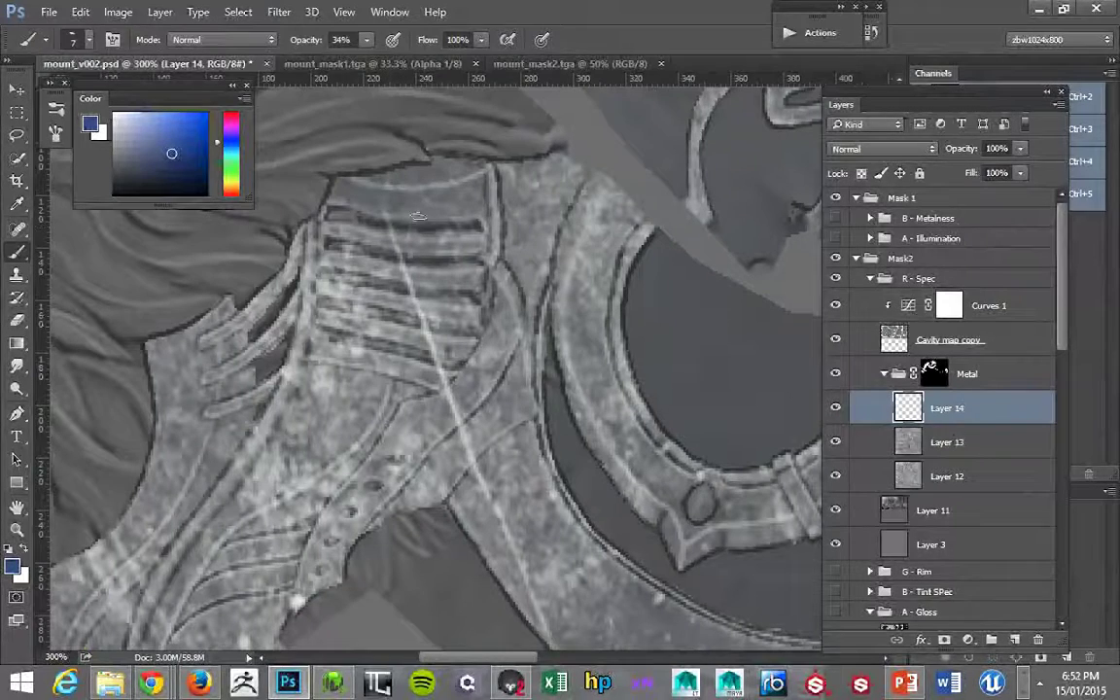
left_click(193, 193)
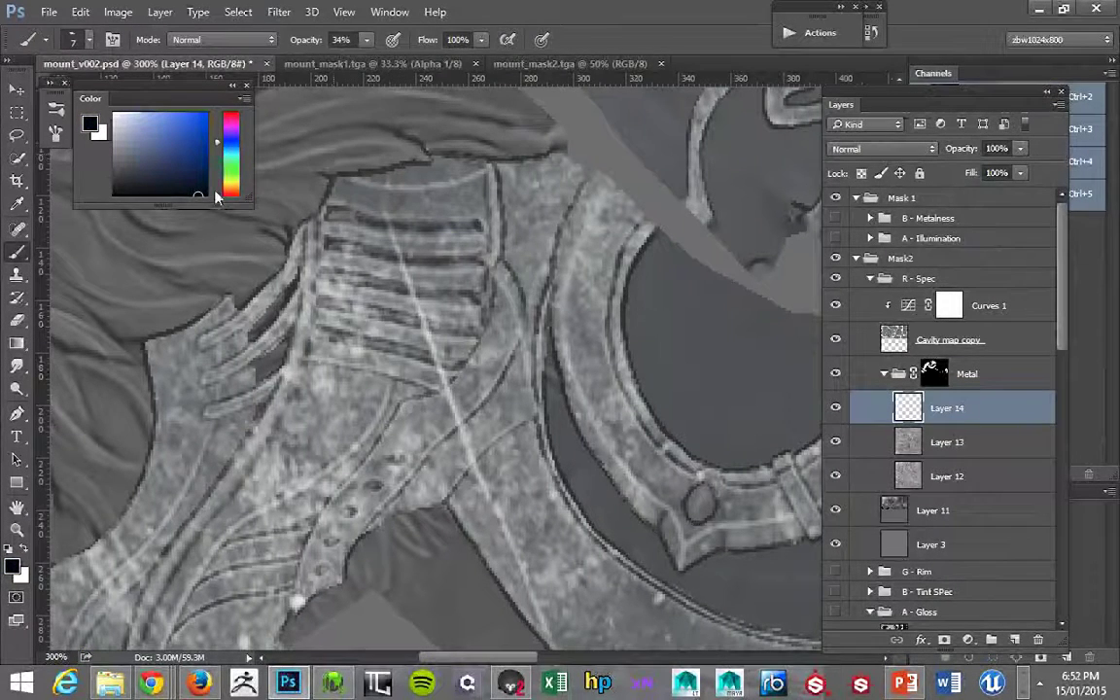
left_click_drag(474, 225, 369, 220)
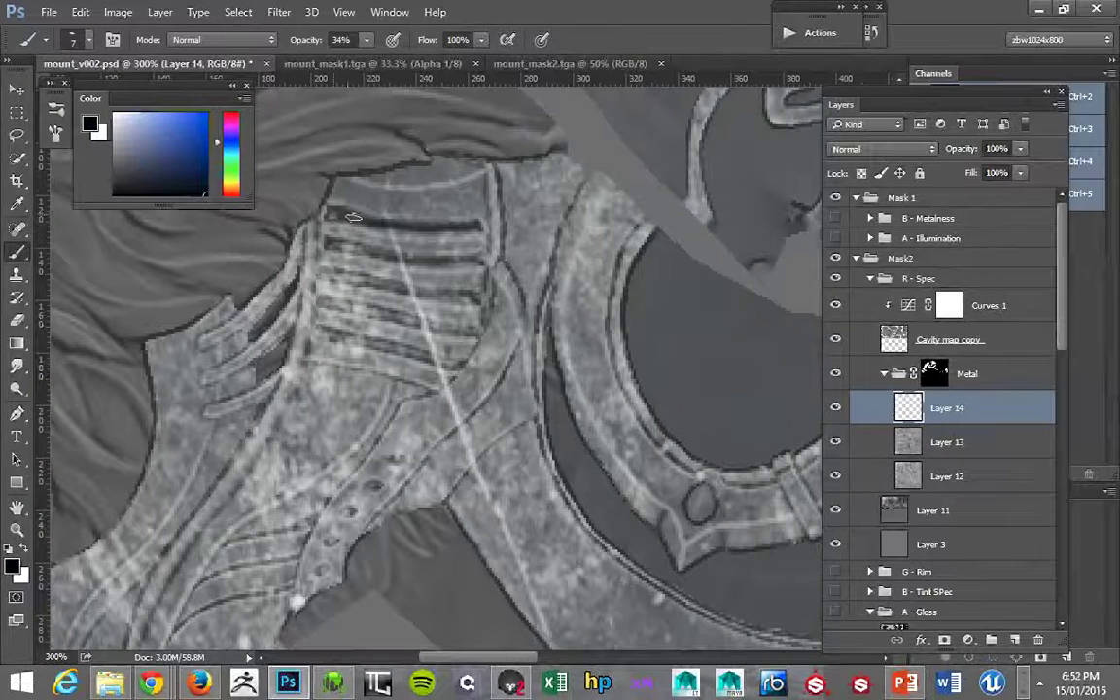
left_click_drag(444, 260, 363, 250)
mouse_move(477, 300)
left_mouse_down()
mouse_move(389, 290)
mouse_move(394, 289)
left_mouse_up()
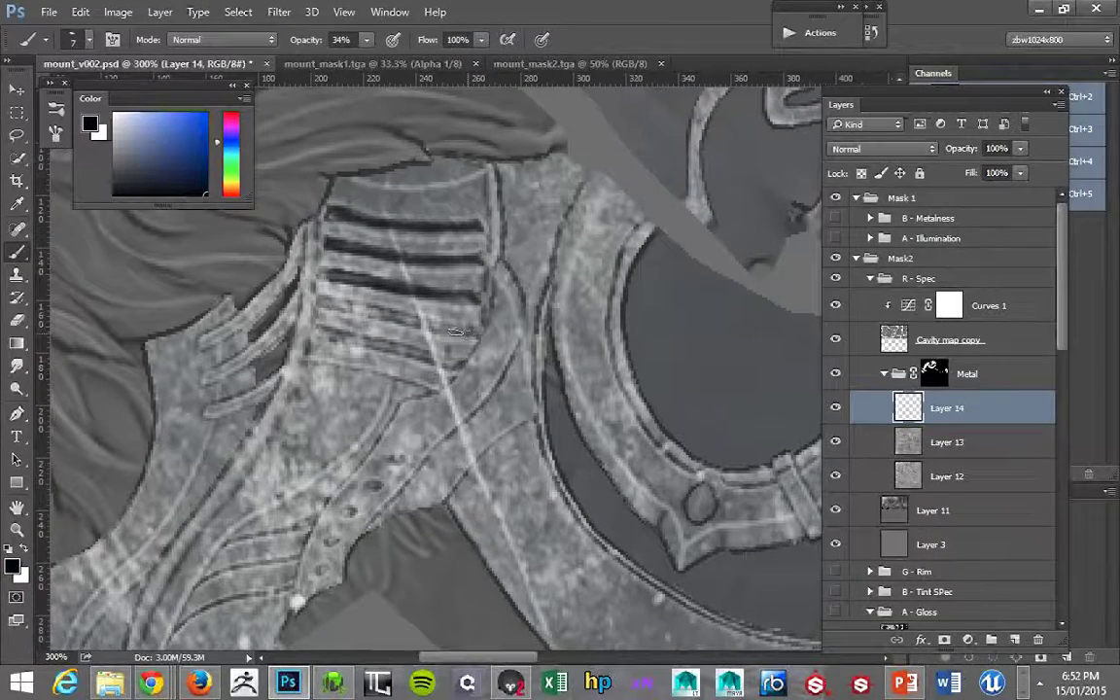
mouse_move(407, 322)
left_mouse_down()
mouse_move(328, 303)
mouse_move(386, 316)
left_mouse_up()
mouse_move(455, 365)
left_mouse_down()
mouse_move(328, 335)
mouse_move(439, 360)
left_mouse_up()
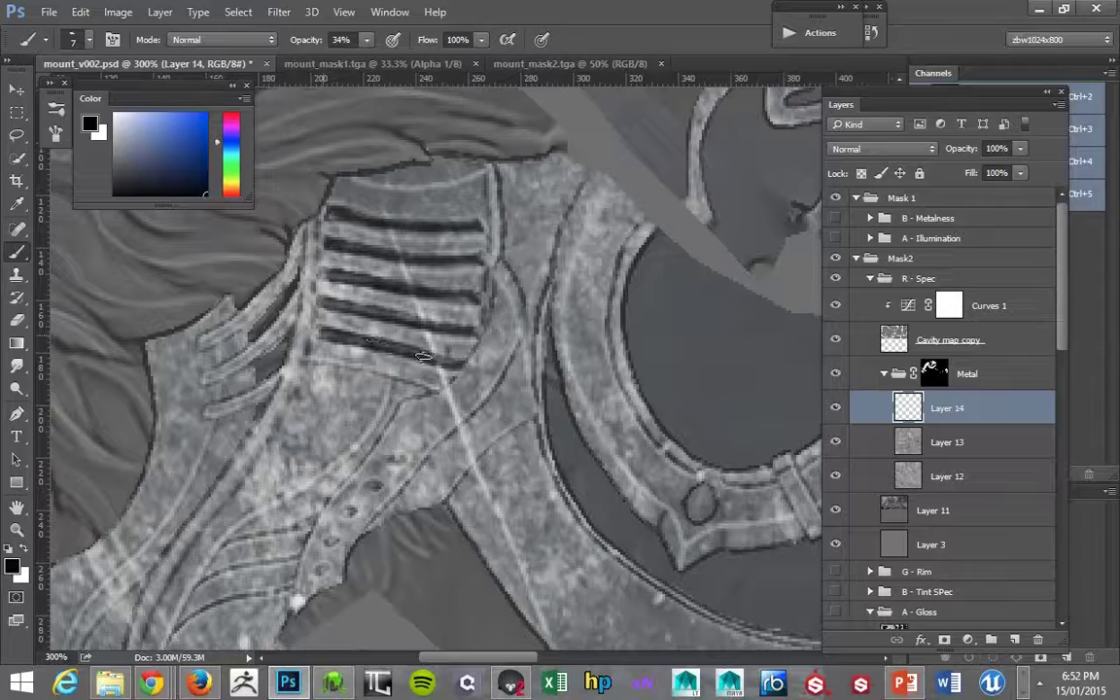
Copy the merged specular texture and paste it into the Red channel of mount_mask2.tga
key("z")
scroll(420, 287, "down", 5)
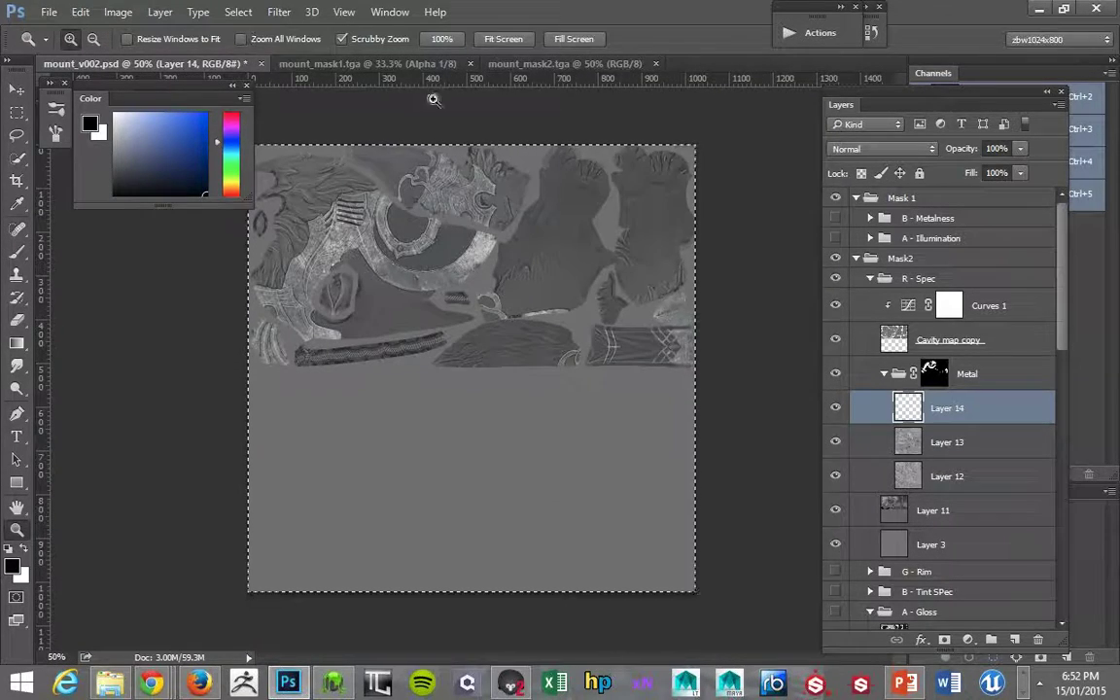
left_click(501, 64)
left_click_drag(852, 86, 668, 119)
left_click(943, 132)
key("ctrl+v")
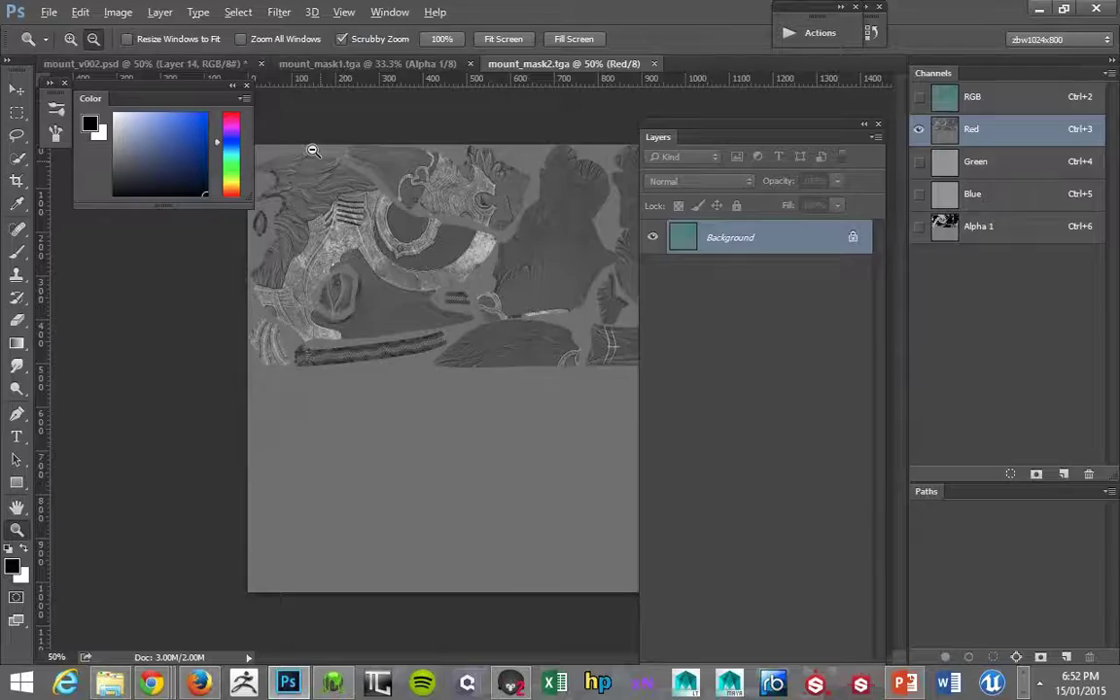
Examine the armour slots and highlights on the mount in Marmoset Toolbag and compare them with mount_mask2.tga in Photoshop
key("alt+Tab")
left_click_drag(455, 280, 529, 208)
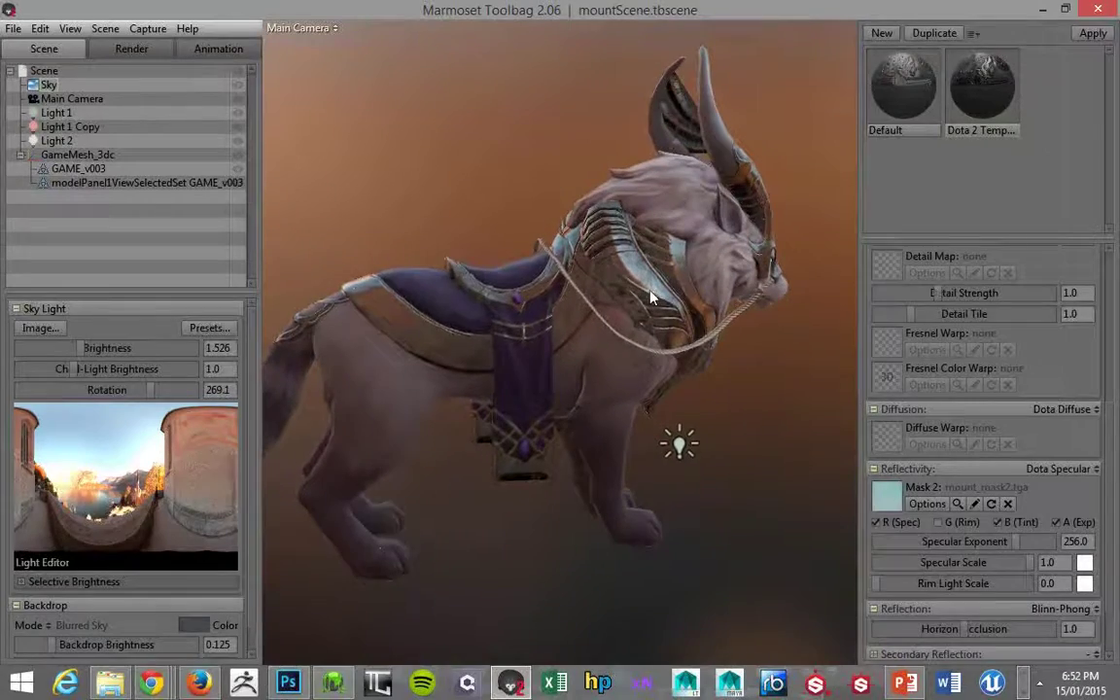
left_click_drag(649, 298, 663, 224)
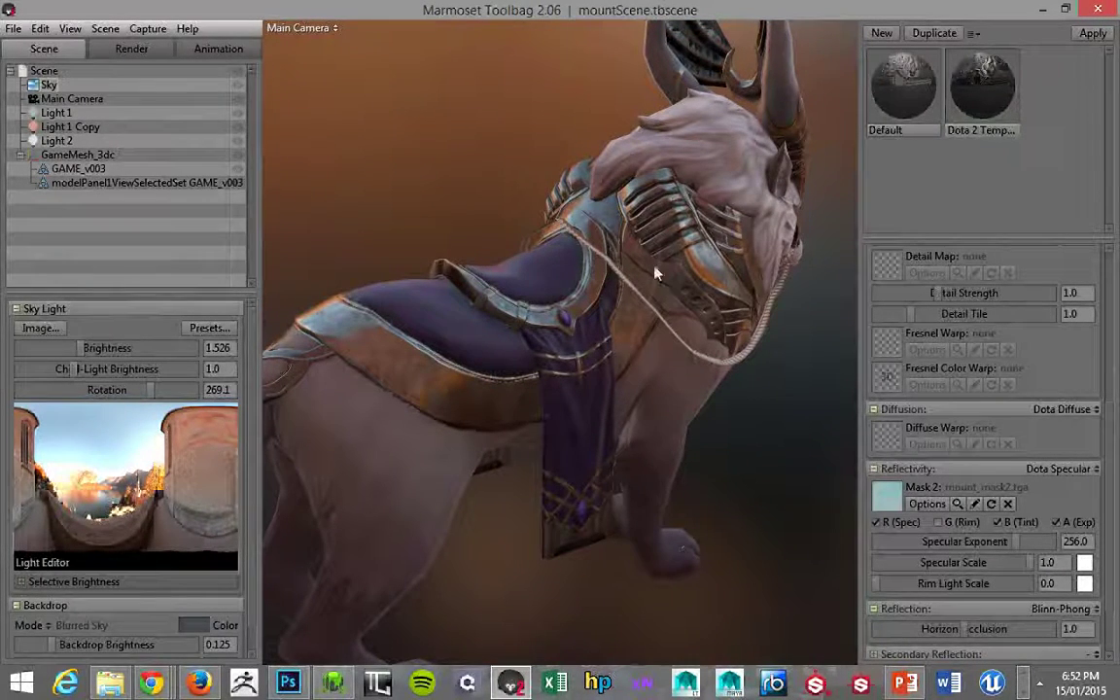
left_click(635, 358)
left_click(575, 238)
left_click_drag(574, 237, 540, 197)
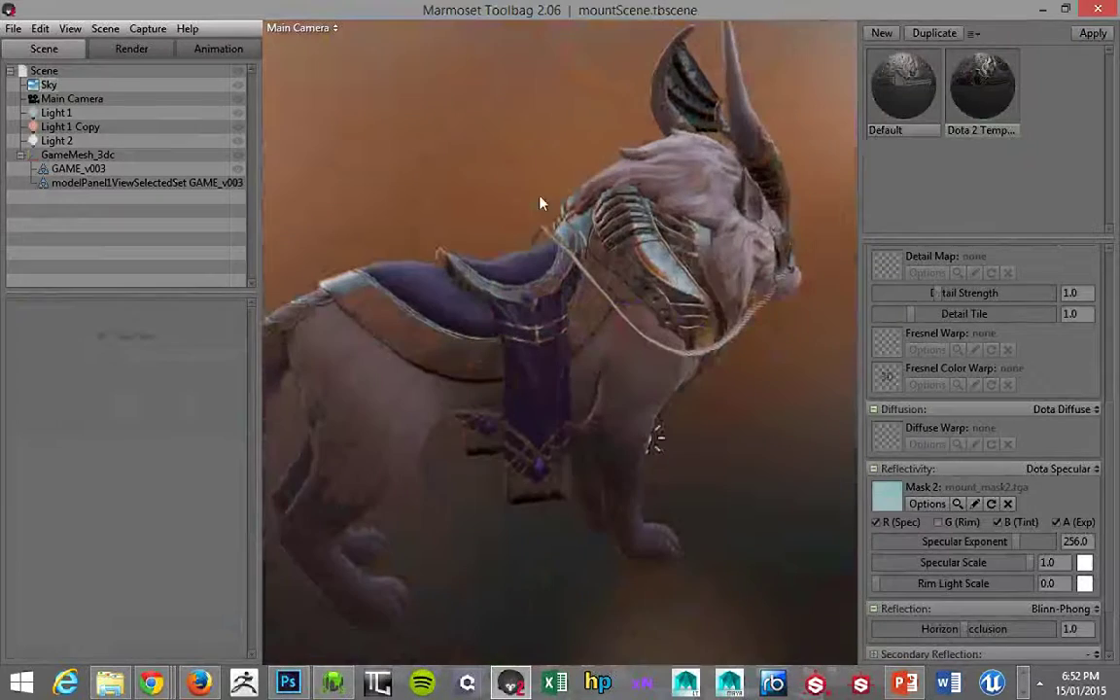
left_click_drag(611, 192, 556, 161)
key("alt+Tab")
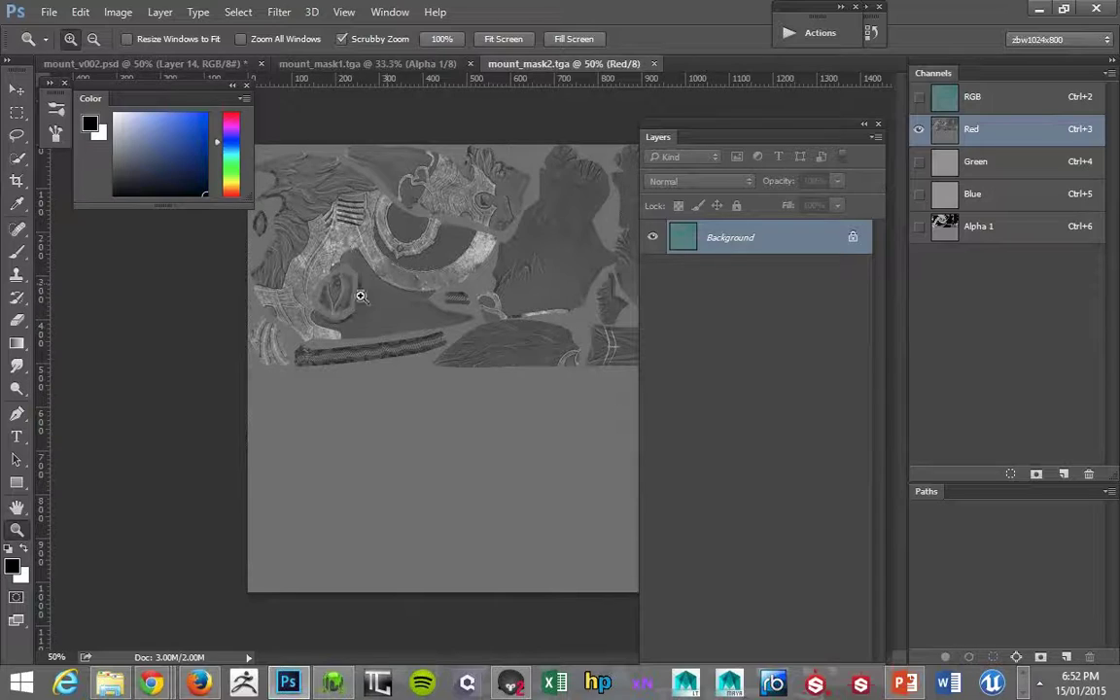
key("alt+Tab")
left_click_drag(551, 214, 717, 270)
scroll(692, 255, "up", 3)
key("alt+Tab")
left_click(417, 219)
left_click(382, 215)
Return to mount_v002.psd and repaint the five neck armour slots in solid black with an oval brush tip at 6 px
left_click(234, 66)
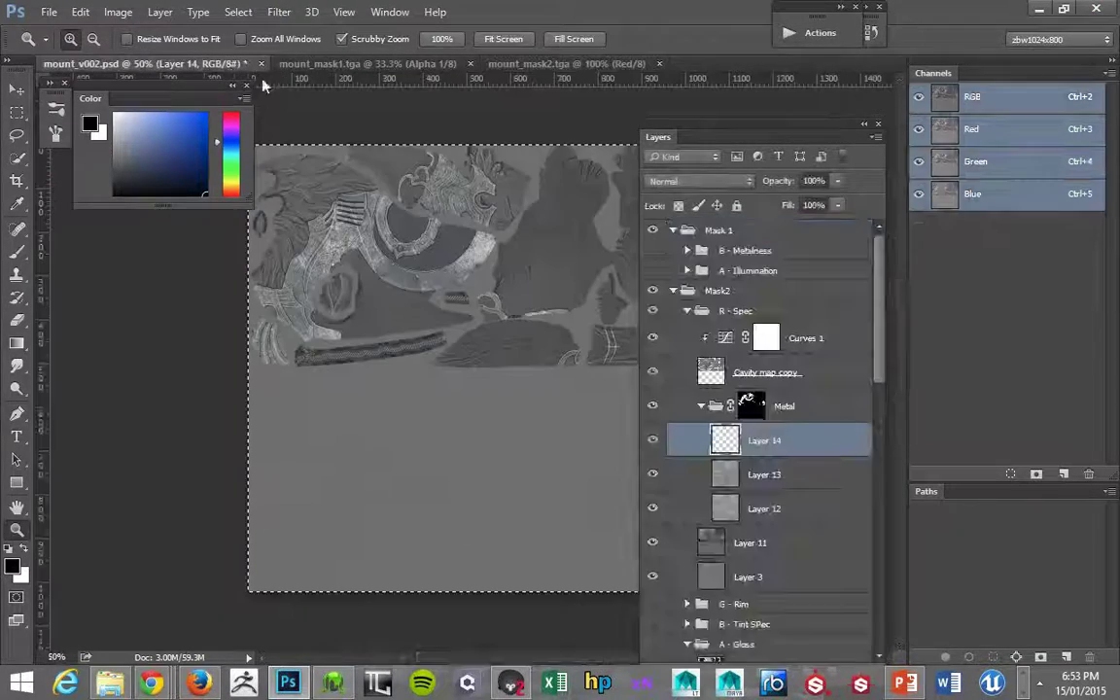
left_click(418, 223)
left_click(352, 200)
left_click_drag(352, 199, 470, 207)
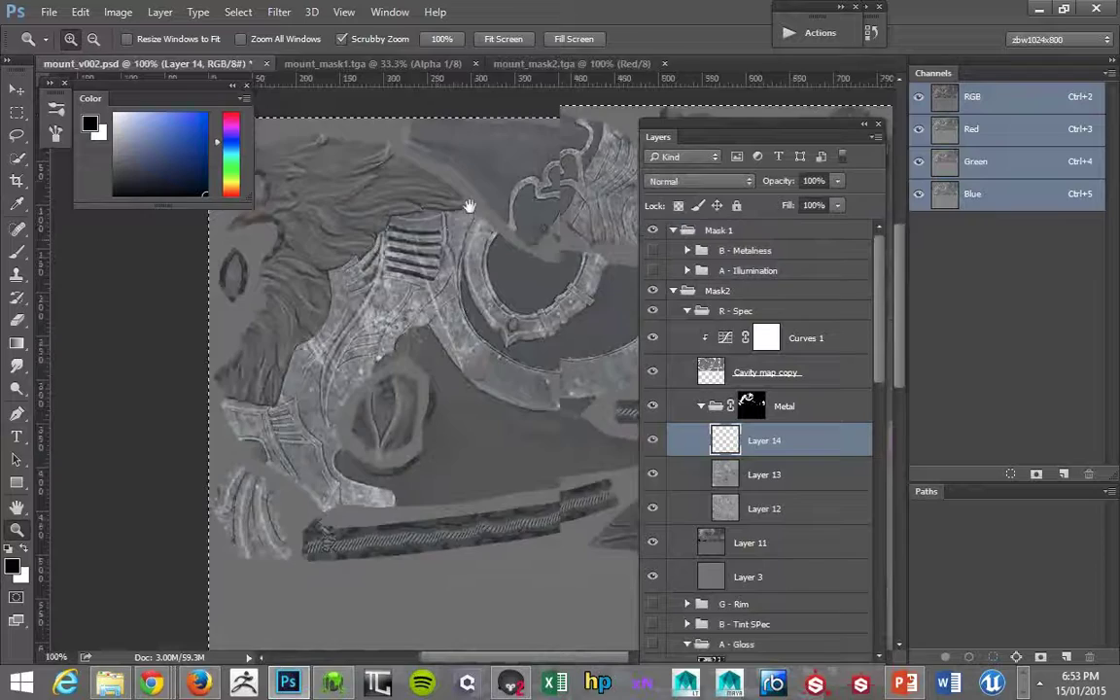
left_click(469, 206)
key("b")
key("z")
left_click(475, 236)
key("b")
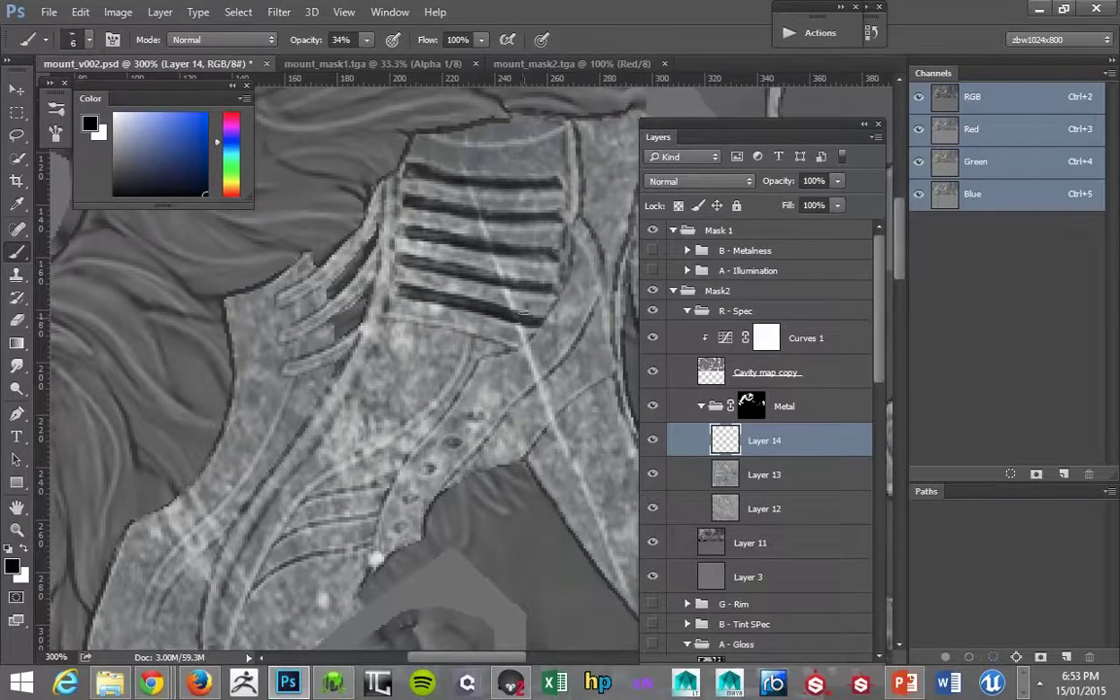
right_click(522, 313)
mouse_move(920, 378)
left_mouse_down()
mouse_move(924, 408)
mouse_move(925, 325)
mouse_move(926, 633)
mouse_move(914, 589)
mouse_move(737, 340)
left_mouse_up()
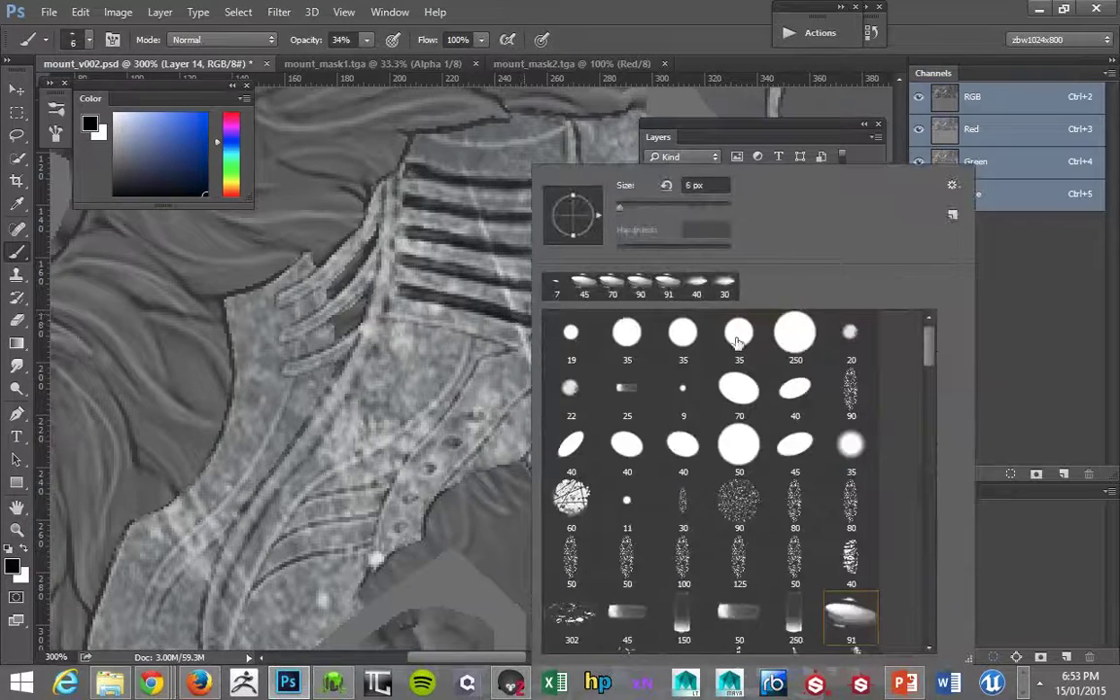
left_click(798, 394)
left_click(306, 220)
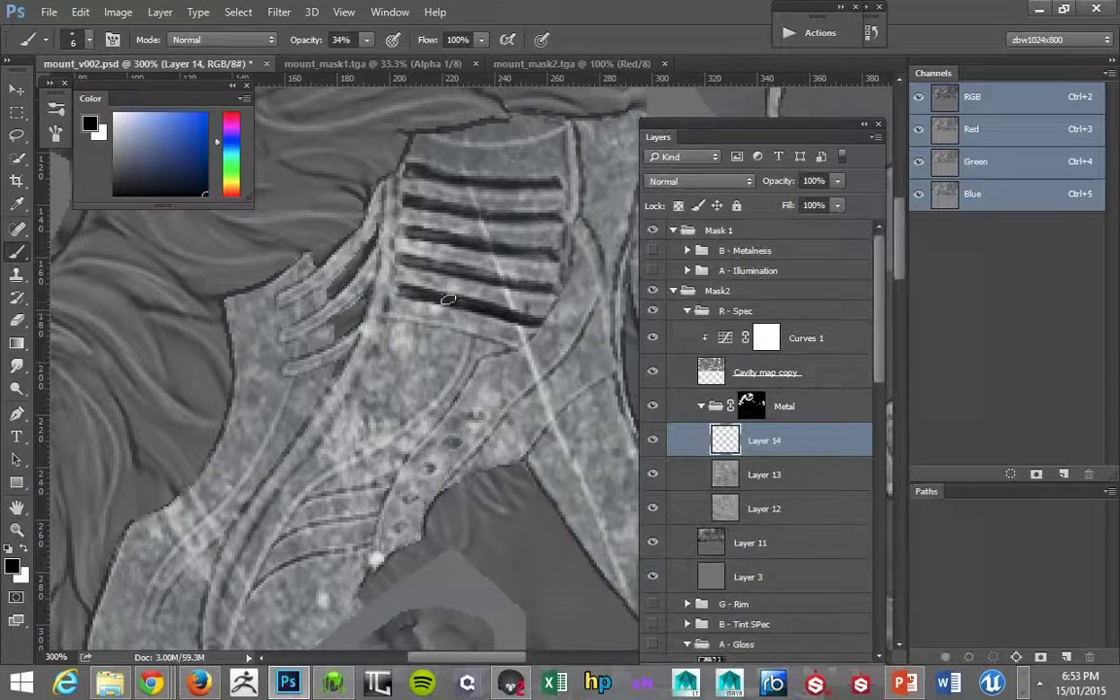
left_click_drag(530, 285, 492, 279)
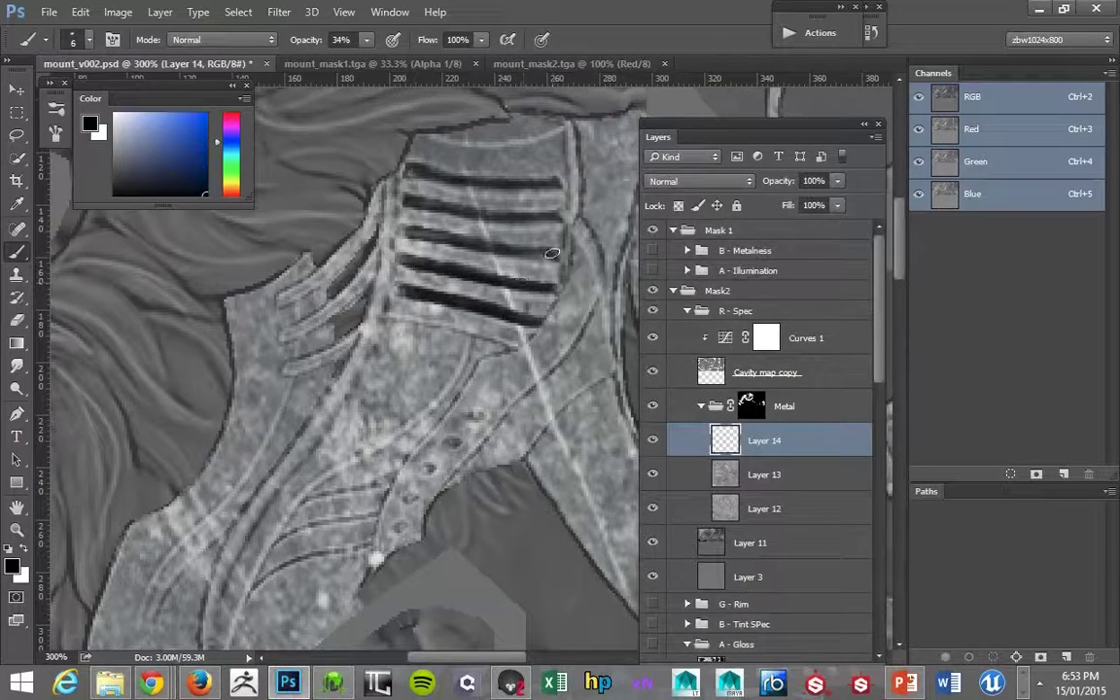
mouse_move(549, 256)
left_mouse_down()
mouse_move(420, 232)
mouse_move(555, 219)
mouse_move(434, 205)
left_mouse_up()
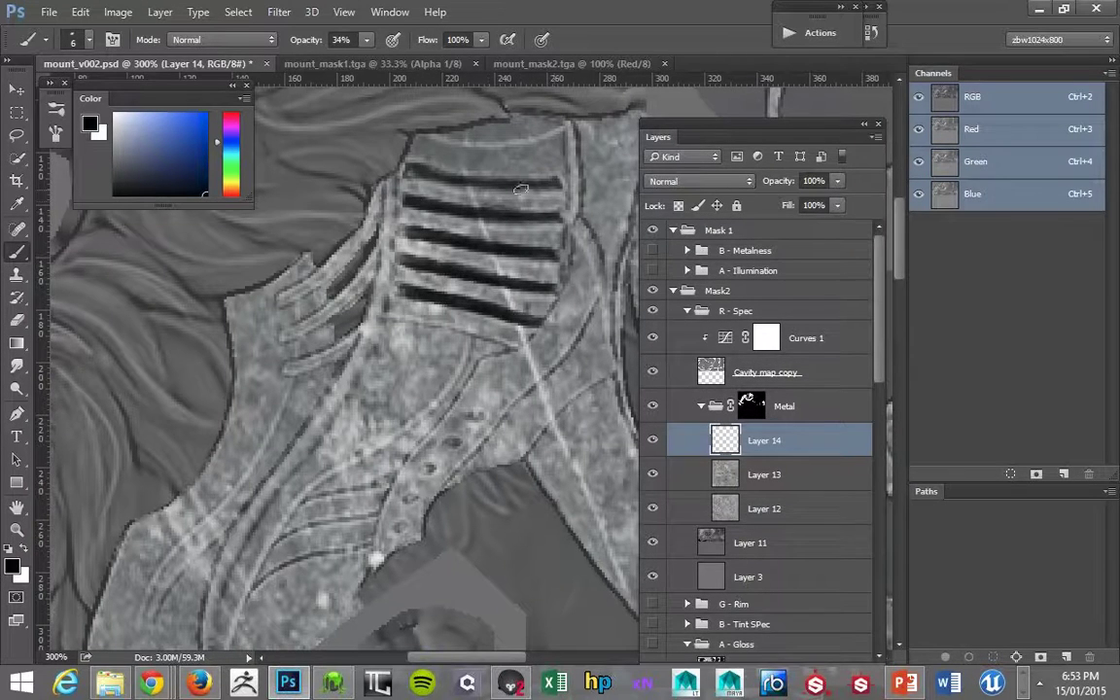
Fill the row of five small holes below the slots with black using a 4 px brush
left_click_drag(451, 306, 496, 84)
key("bracketleft")
key("bracketleft")
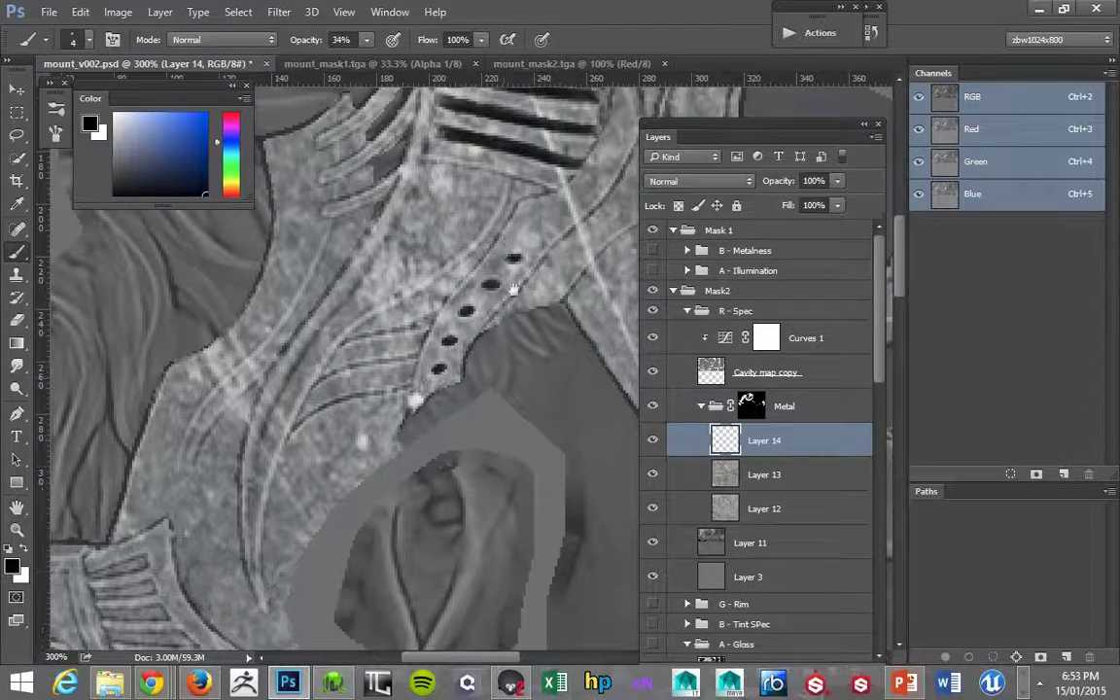
Inspect the mane, eye and lower armour areas of the specular texture for cavities that need darkening
left_click_drag(499, 242, 557, 413)
left_click_drag(430, 207, 579, 382)
left_click_drag(453, 260, 632, 192)
key("z")
left_click(443, 334, "alt")
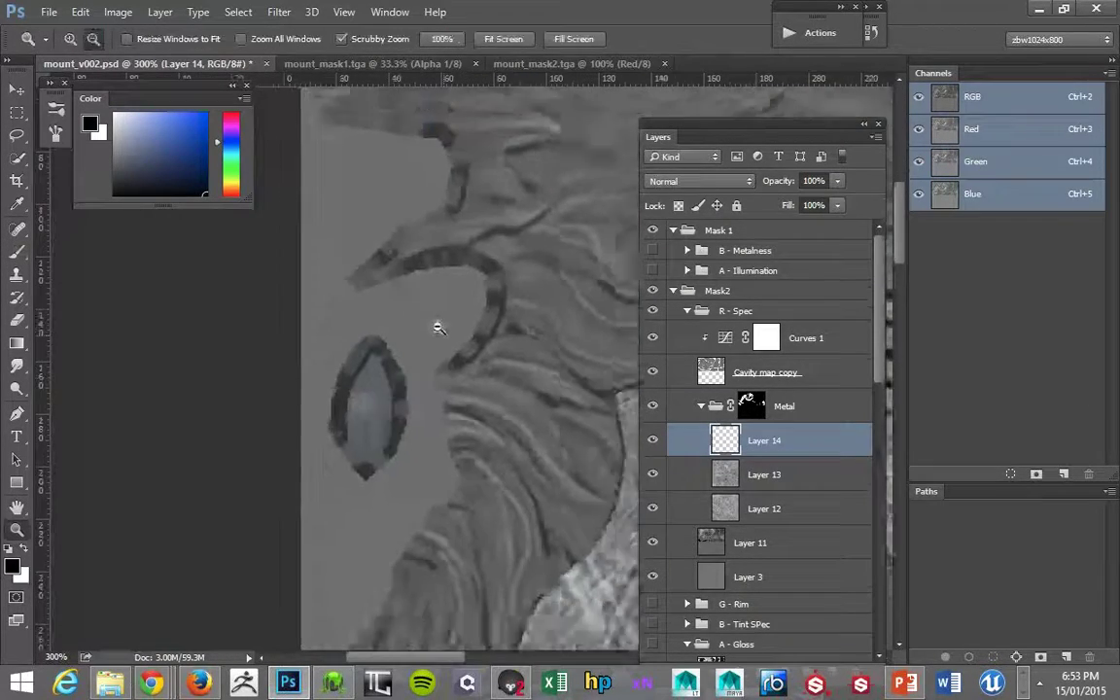
left_click(477, 269, "alt")
left_click_drag(550, 317, 406, 180)
left_click_drag(518, 218, 561, 187)
left_click(453, 256)
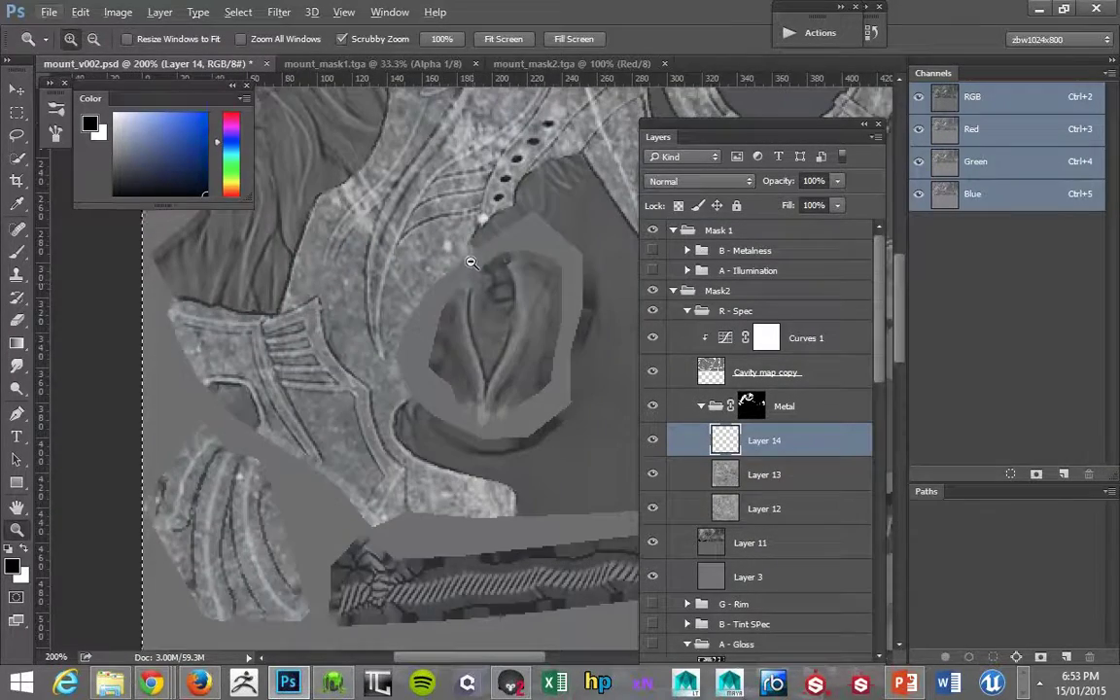
left_click(468, 254, "alt")
mouse_move(482, 179)
left_mouse_down()
mouse_move(358, 245)
mouse_move(396, 220)
mouse_move(462, 237)
left_mouse_up()
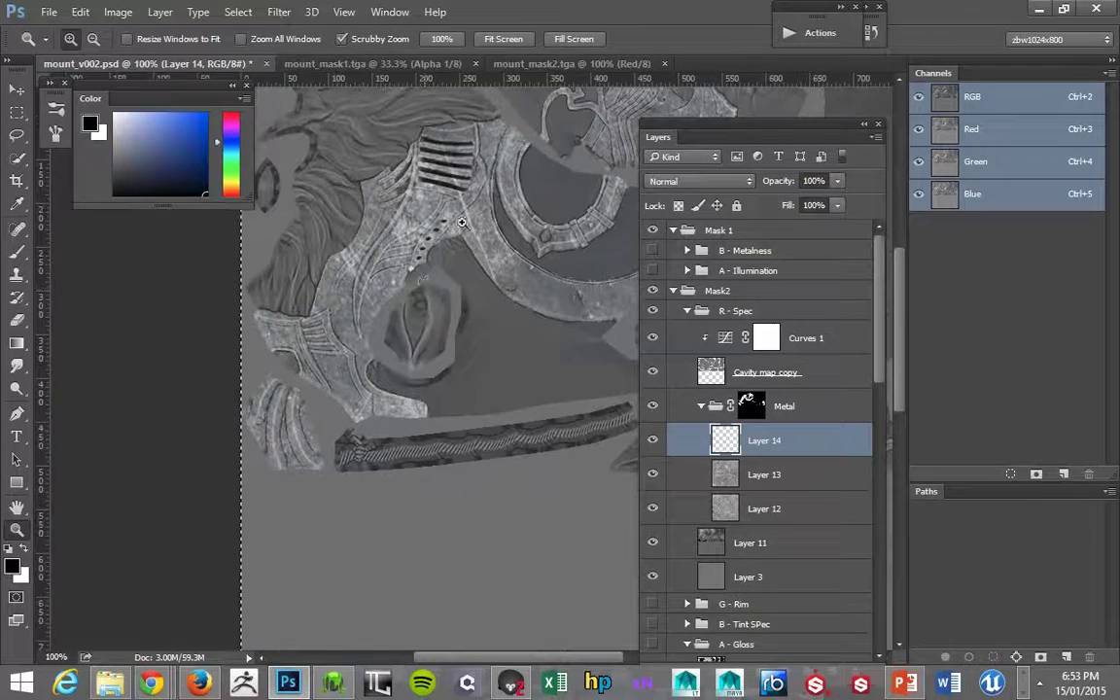
Check the saddle armour, curved trims and neck slots across the specular texture at several magnifications
key("b")
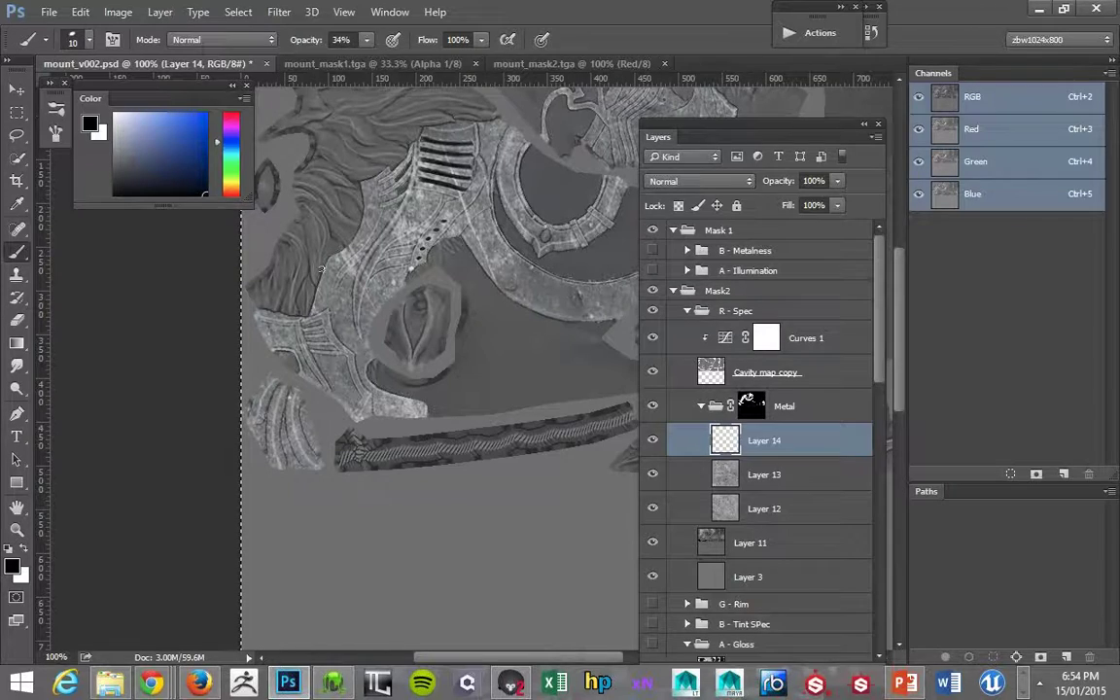
mouse_move(380, 243)
left_mouse_down()
mouse_move(300, 297)
mouse_move(140, 259)
left_mouse_up()
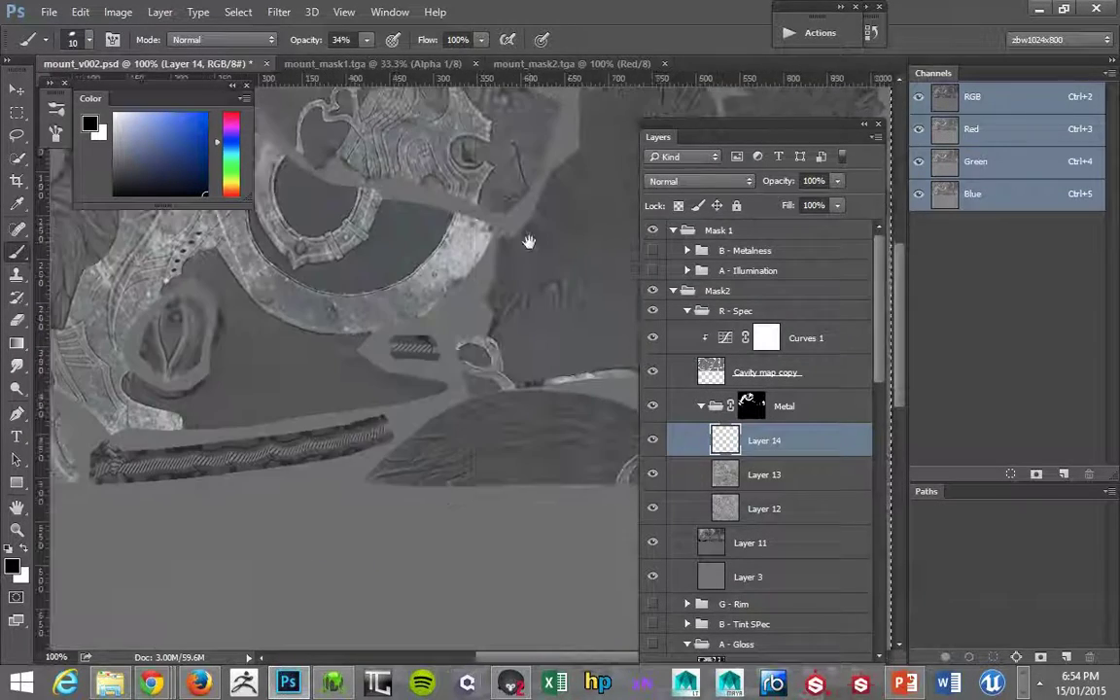
left_click_drag(528, 240, 499, 256)
left_click_drag(370, 235, 446, 355)
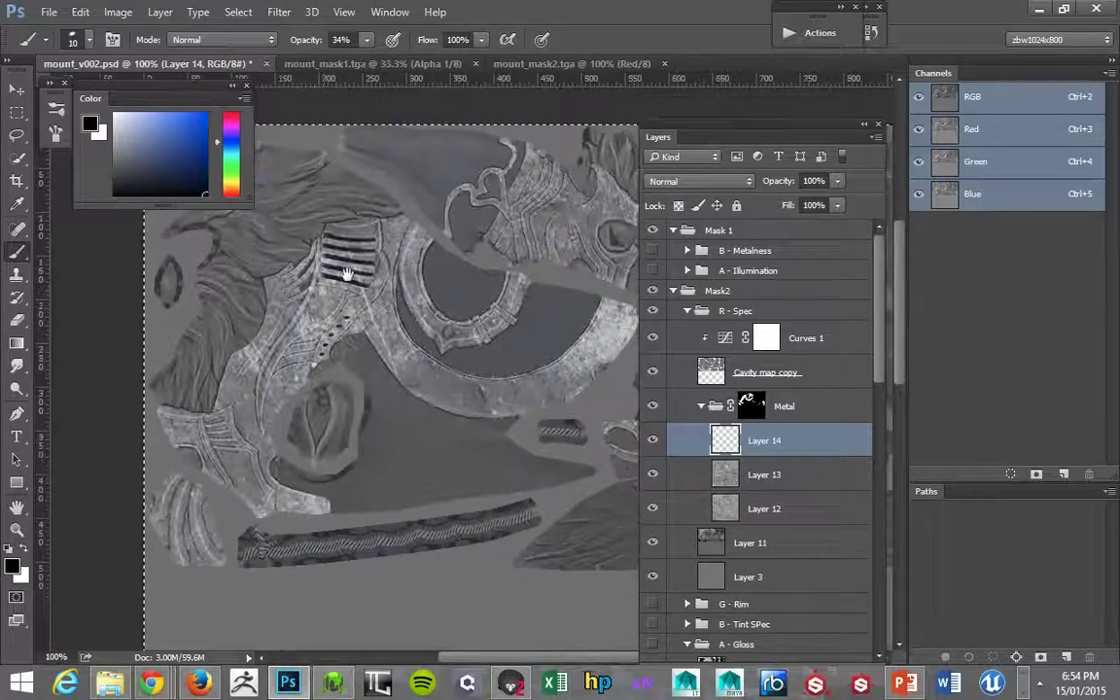
left_click_drag(347, 274, 443, 219)
left_click_drag(401, 273, 388, 243)
mouse_move(383, 190)
left_mouse_down()
mouse_move(431, 233)
mouse_move(459, 238)
left_mouse_up()
key("z")
key("b")
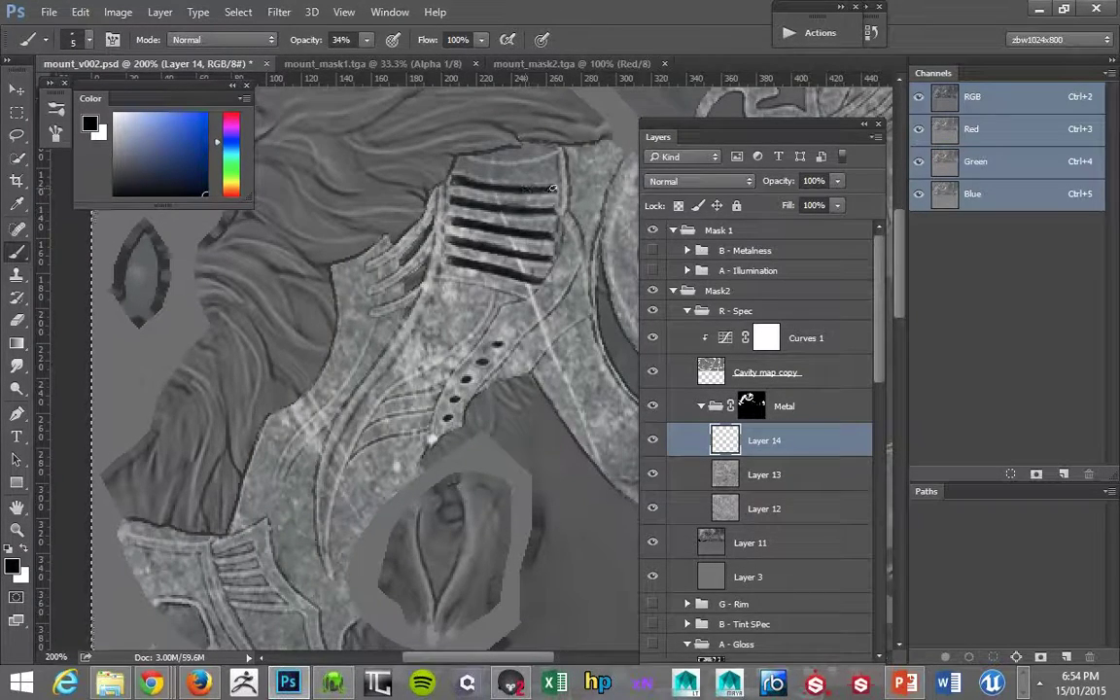
left_click_drag(503, 295, 372, 267)
left_click_drag(479, 337, 248, 228)
key("z")
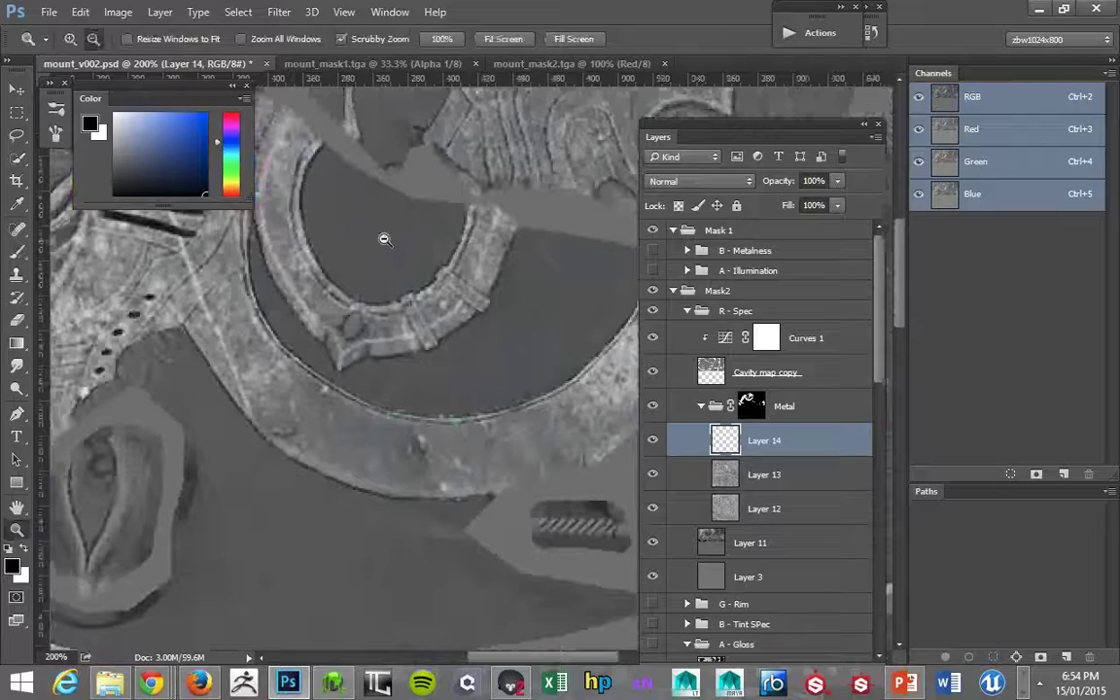
left_click(385, 239, "alt")
left_click(378, 234, "alt")
mouse_move(532, 259)
left_mouse_down()
mouse_move(230, 262)
mouse_move(541, 267)
left_mouse_up()
key("b")
key("z")
left_click(305, 250)
Select Layer 13 in the Metal group and set up the Clone Stamp in Normal mode, moving the colour picker aside
left_click(671, 474)
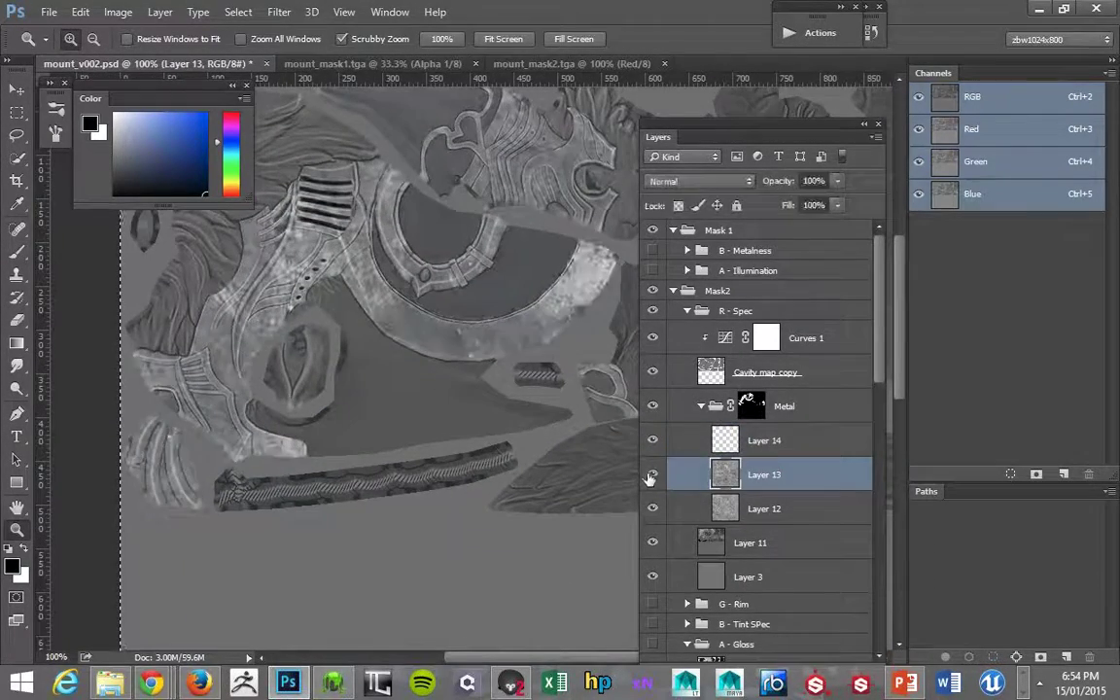
left_click(19, 275)
left_click(62, 272)
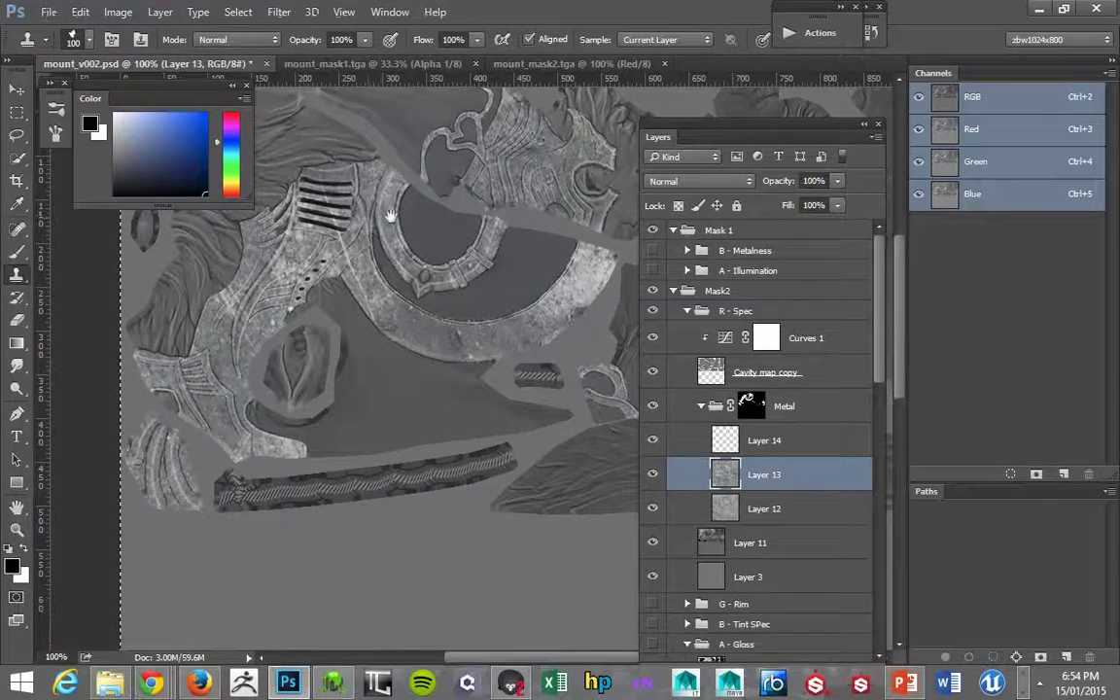
left_click_drag(391, 216, 480, 254)
left_click(418, 253, "ctrl")
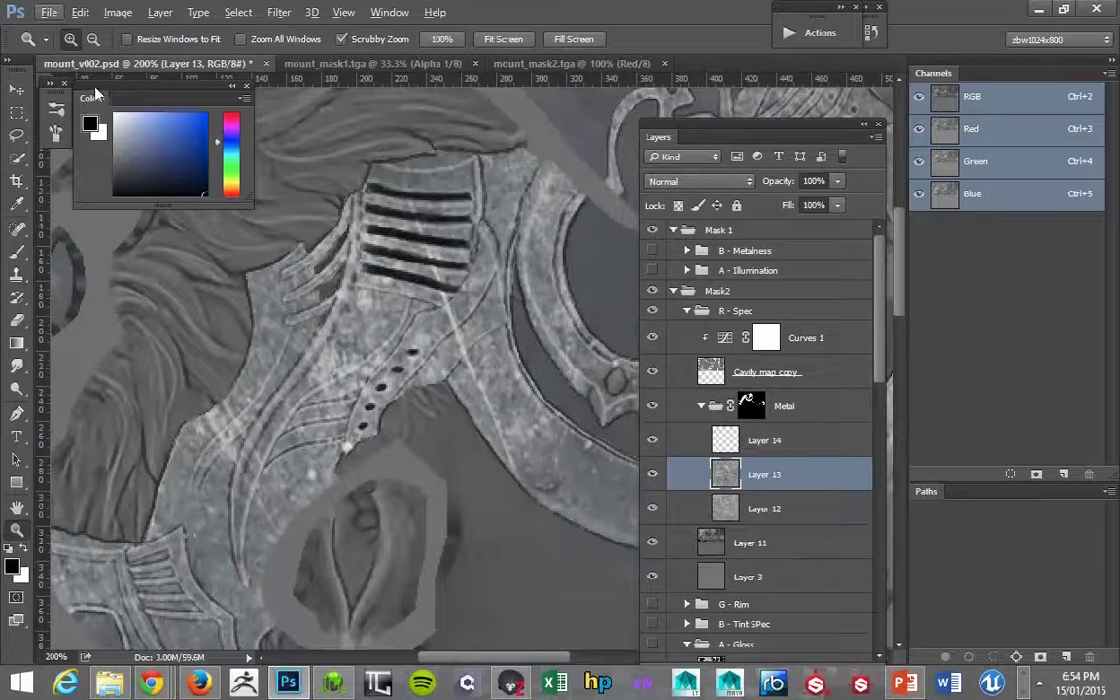
left_click_drag(95, 102, 120, 138)
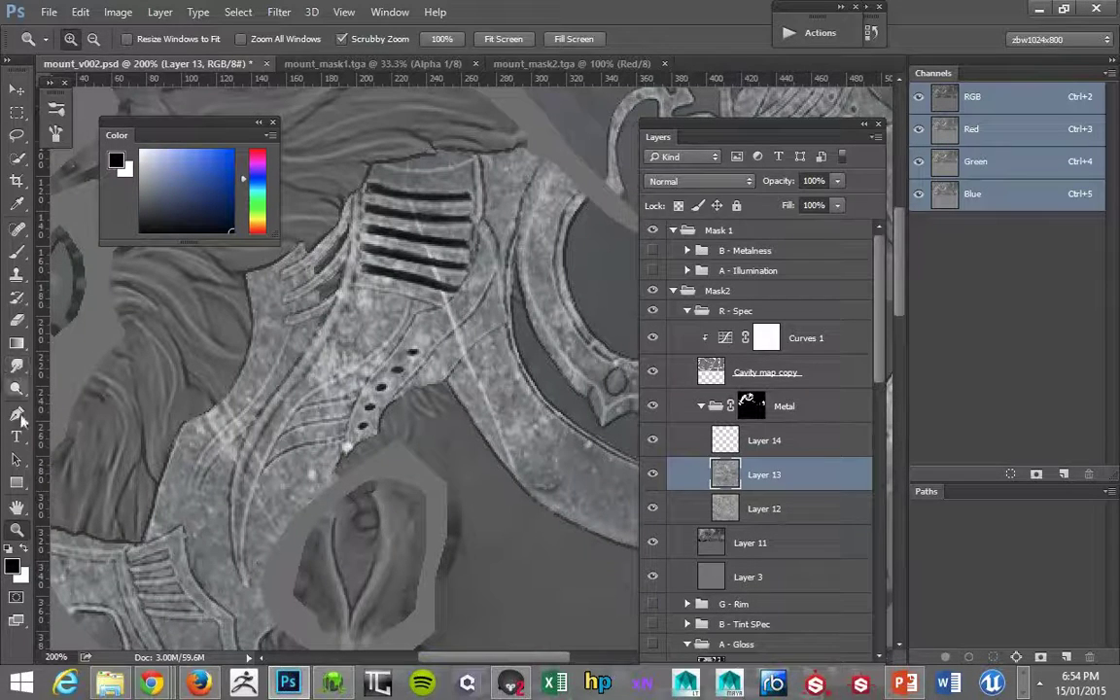
left_click(16, 275)
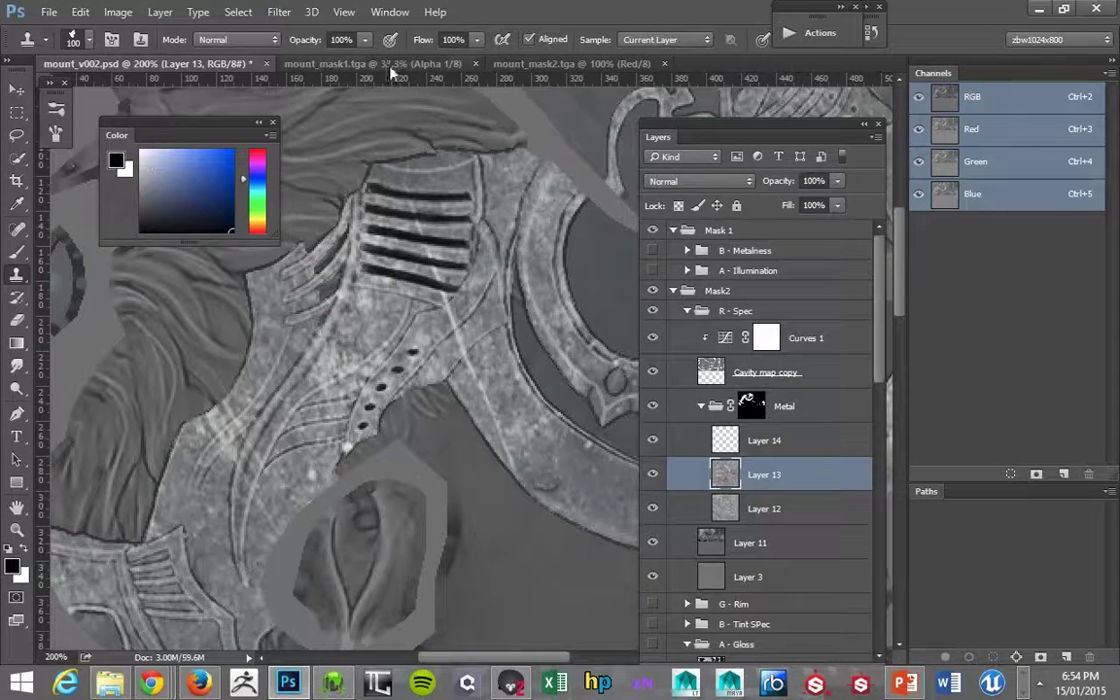
left_click(239, 40)
left_click(242, 40)
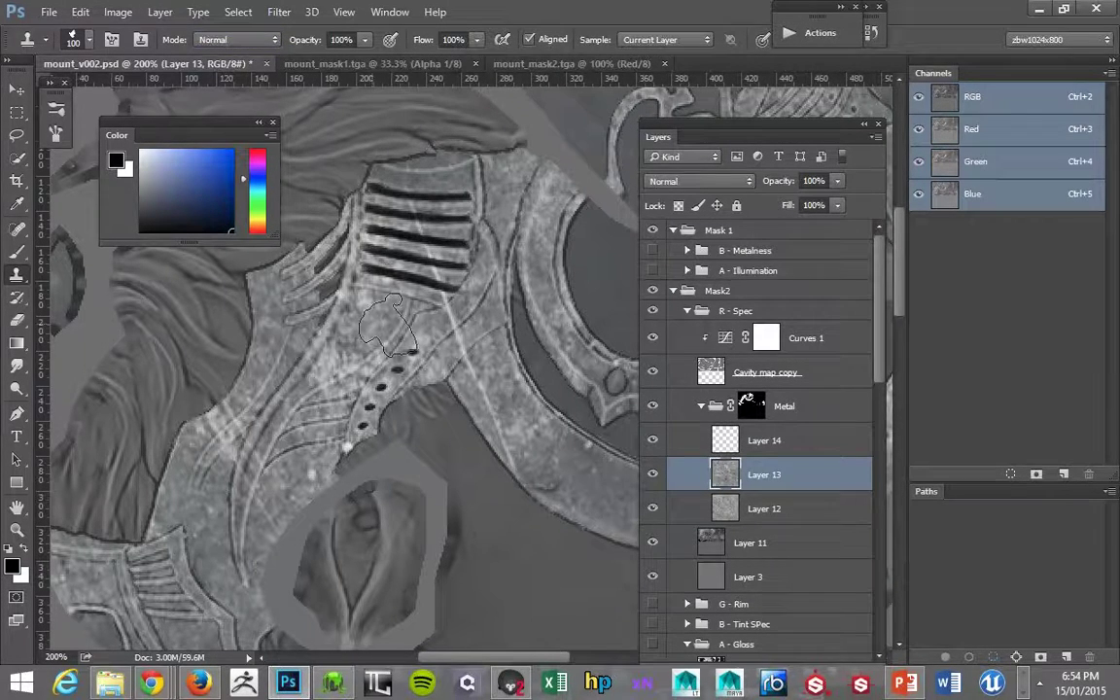
Clone out the bright scratches on the neck armour around the slots on Layer 13 using a 15 px brush
key("bracketleft")
key("bracketleft")
key("bracketleft")
key("bracketleft")
key("bracketleft")
key("bracketleft")
key("bracketleft")
key("bracketleft")
key("bracketleft")
key("bracketleft")
key("bracketleft")
key("bracketleft")
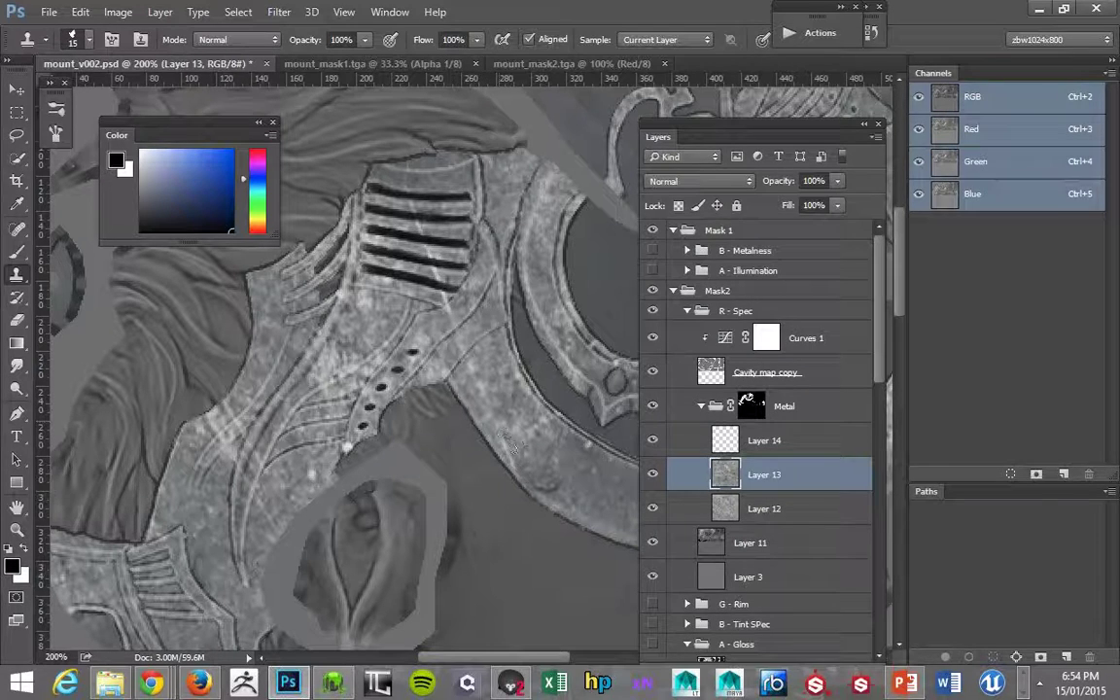
left_click_drag(555, 450, 432, 354)
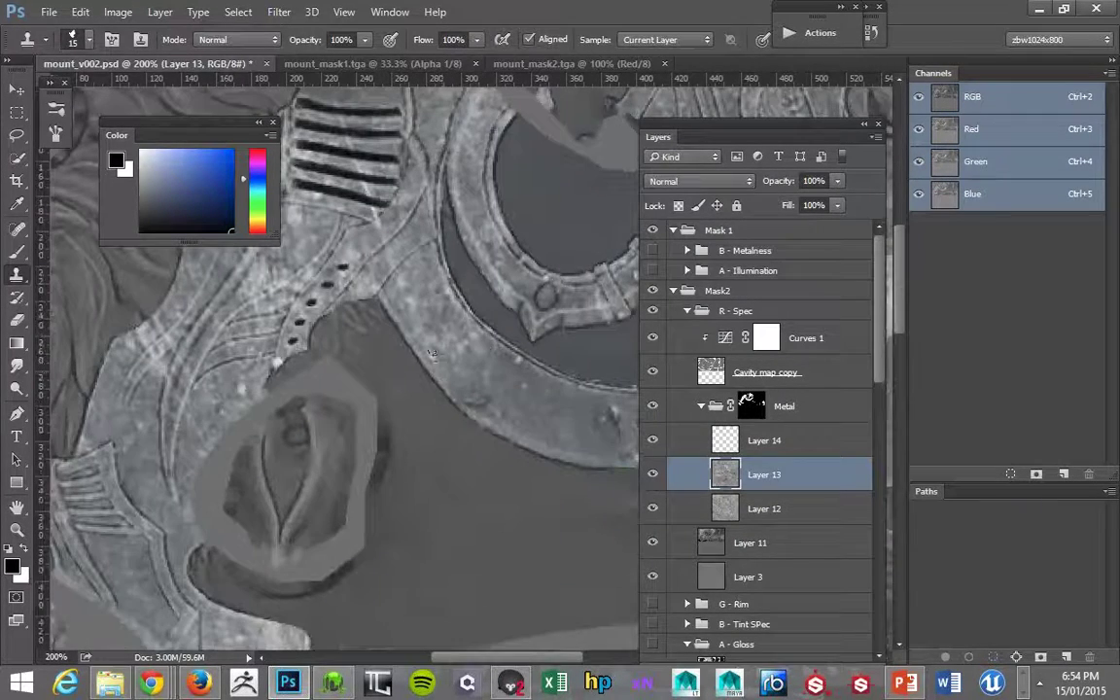
left_click_drag(414, 284, 459, 376)
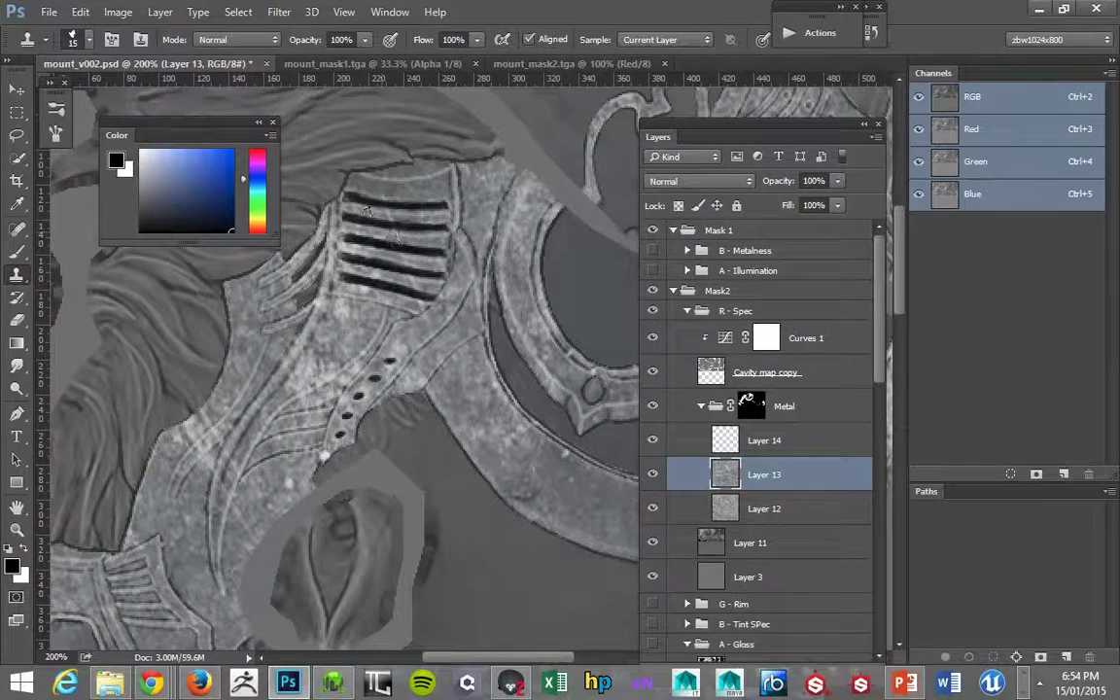
left_click_drag(465, 254, 514, 194)
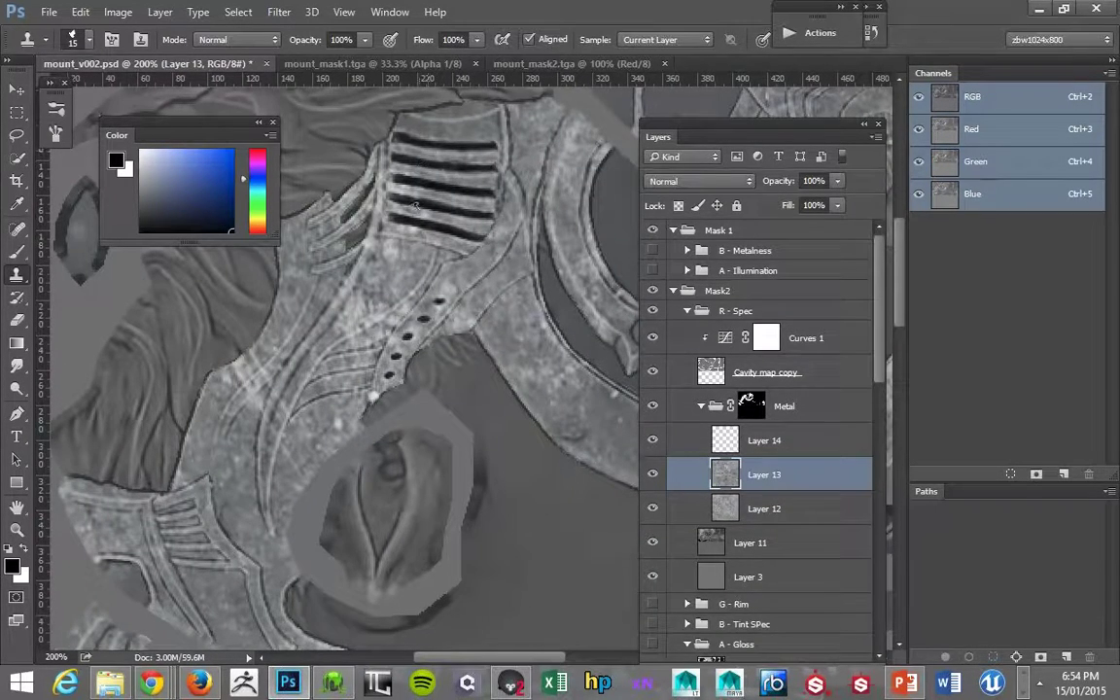
left_click_drag(409, 245, 492, 244)
Add a Curves adjustment layer above Layer 13 and lower its white point while shaping the midtones to tone down the metal
key("z")
left_click(346, 371, "alt")
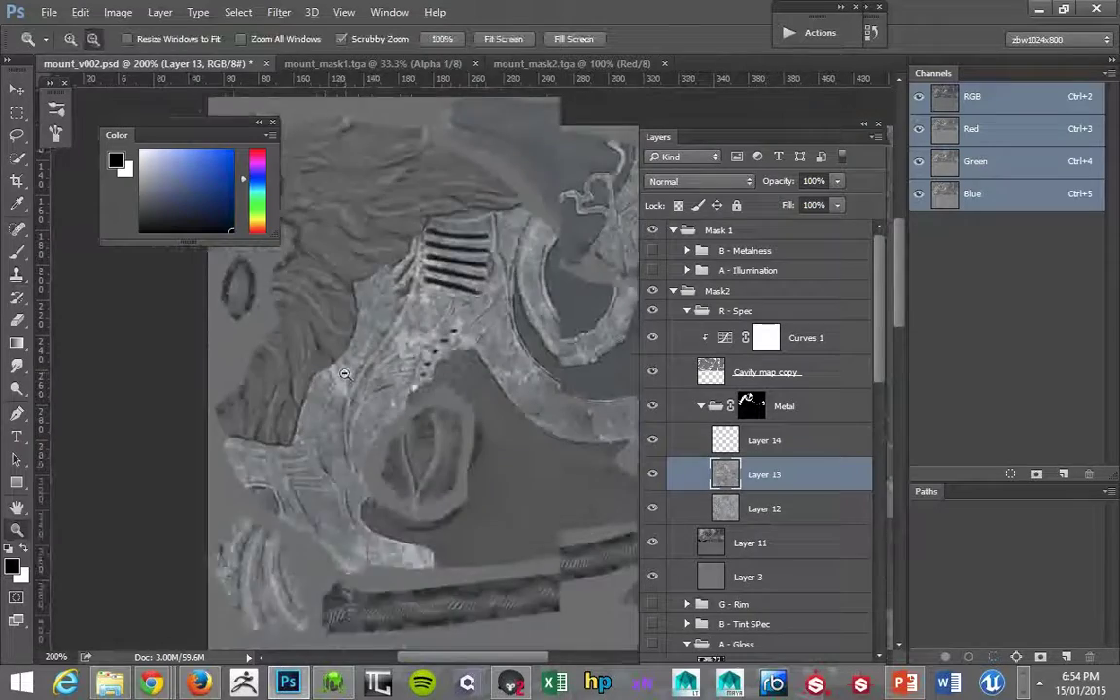
left_click_drag(685, 130, 678, 84)
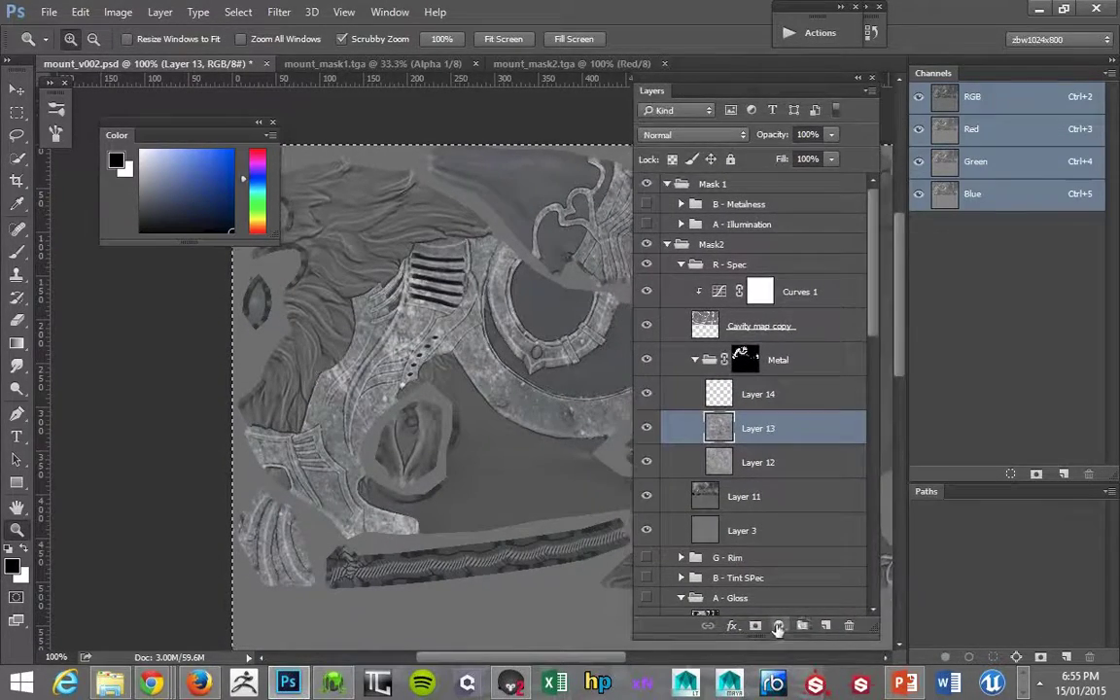
left_click(779, 626)
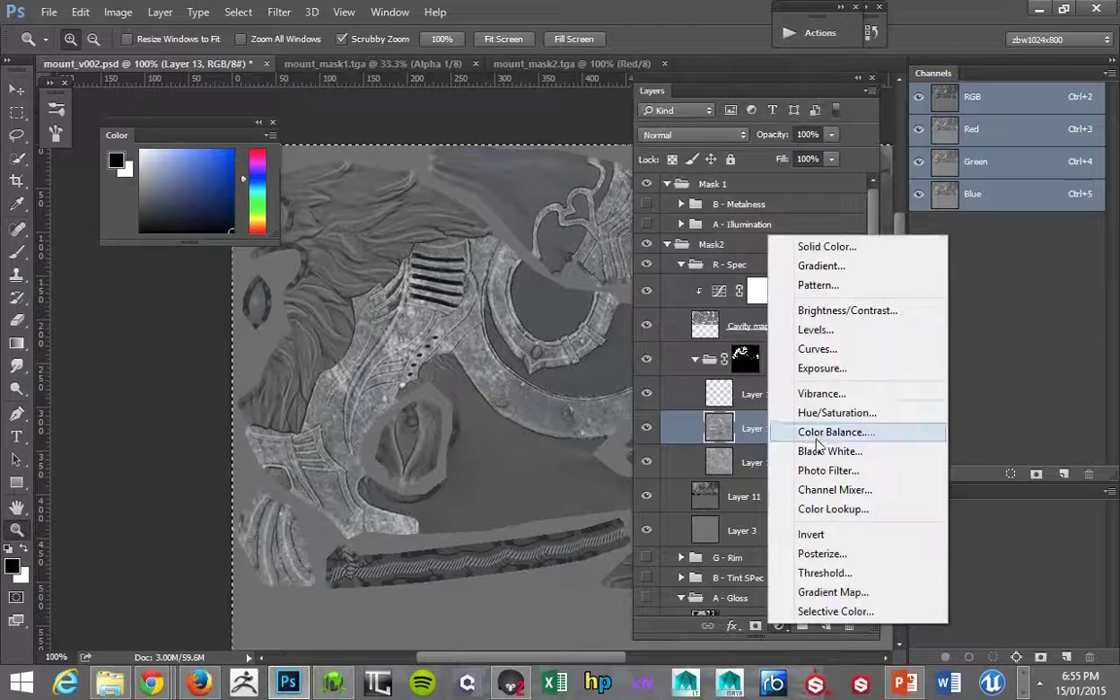
left_click(817, 348)
left_click_drag(802, 202, 983, 165)
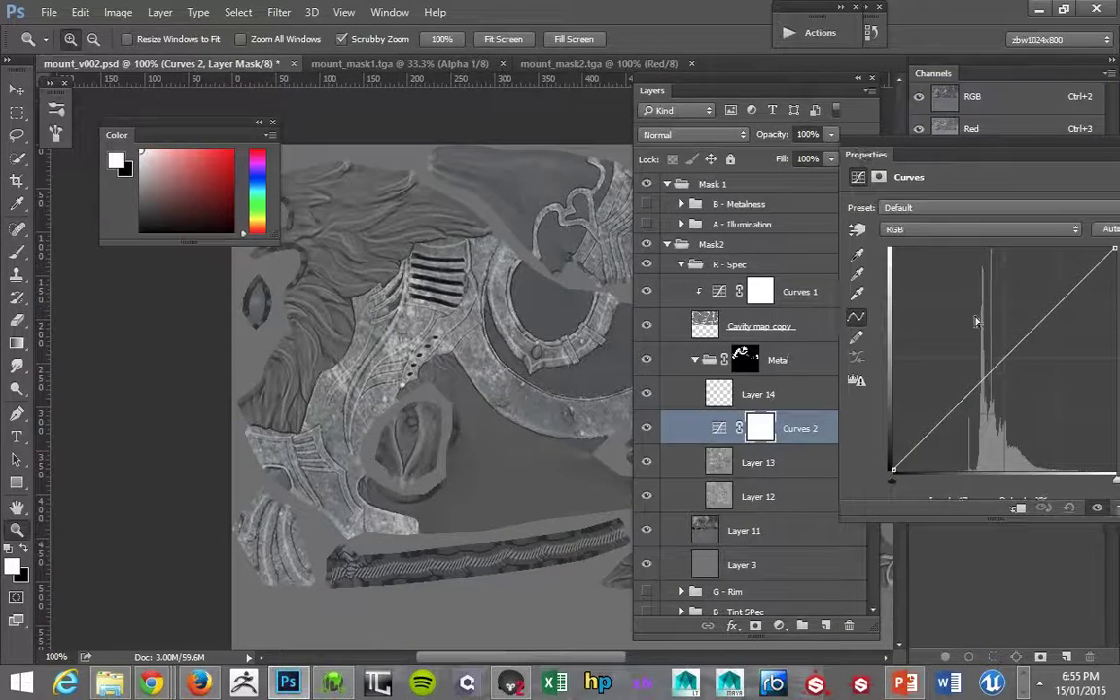
left_click_drag(975, 389, 984, 396)
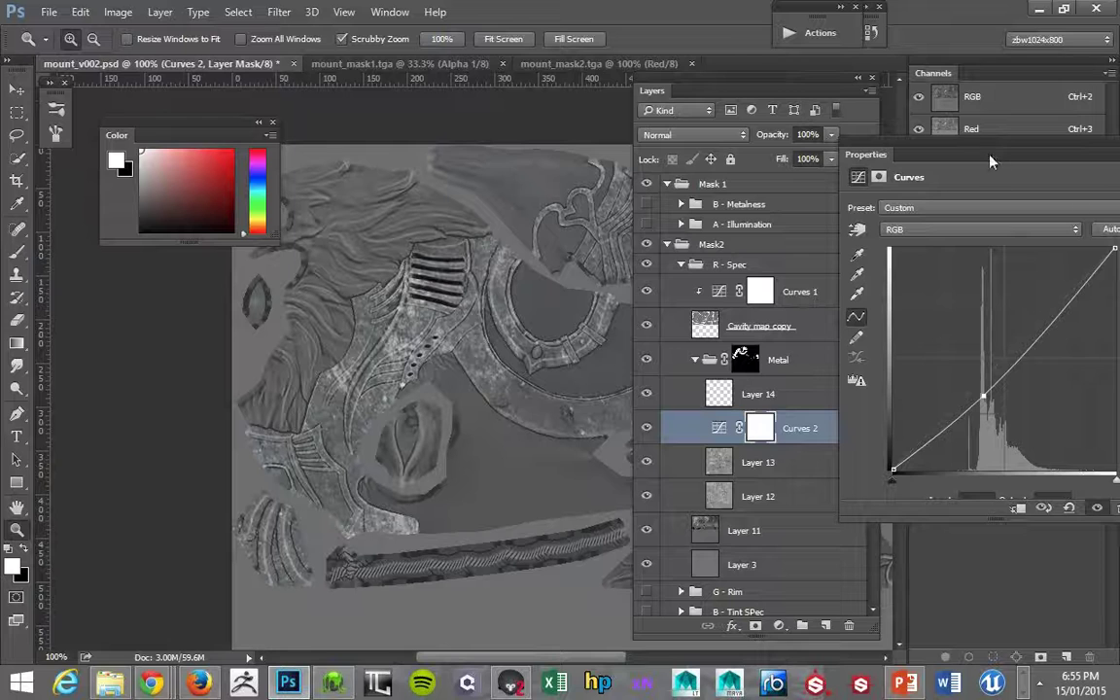
left_click_drag(1115, 248, 1103, 301)
mouse_move(984, 395)
left_mouse_down()
mouse_move(977, 382)
mouse_move(994, 377)
left_mouse_up()
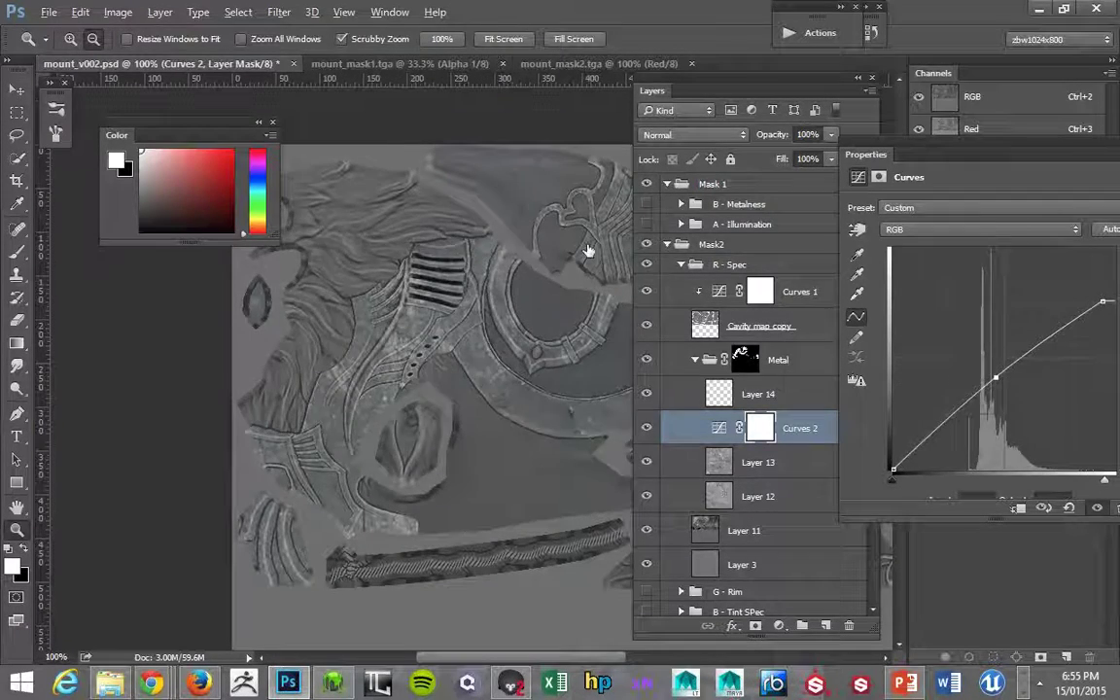
Switch to Marmoset Toolbag, inspect the armour's specular highlights from another angle and return to Photoshop
key("alt+Tab")
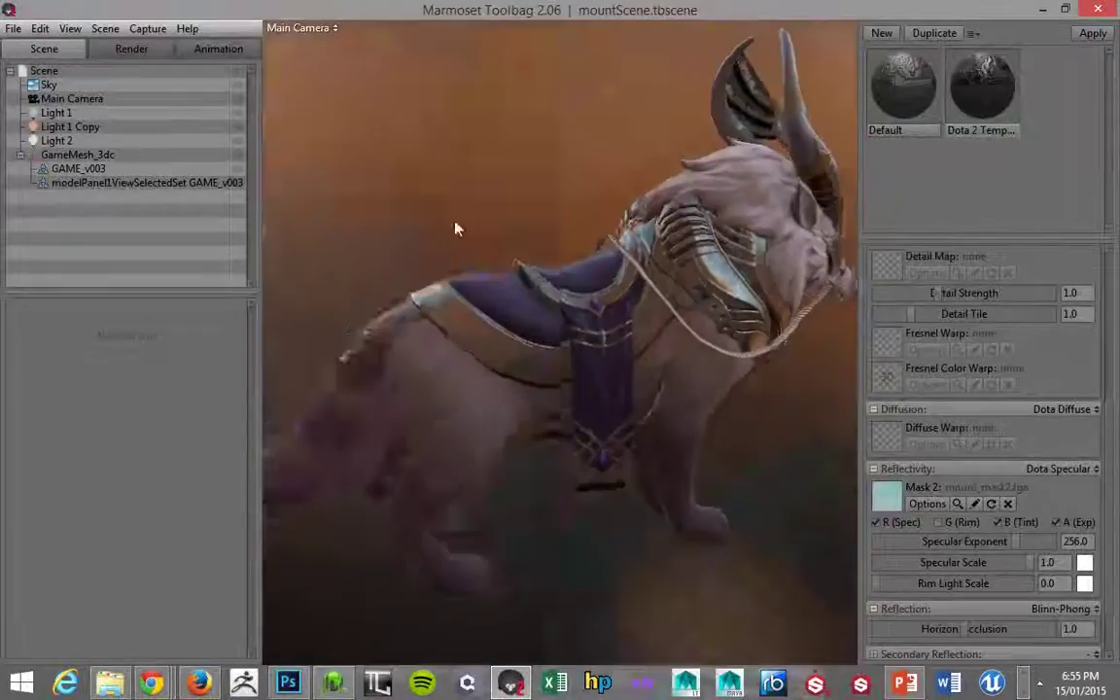
left_click_drag(455, 228, 528, 188)
key("alt+Tab")
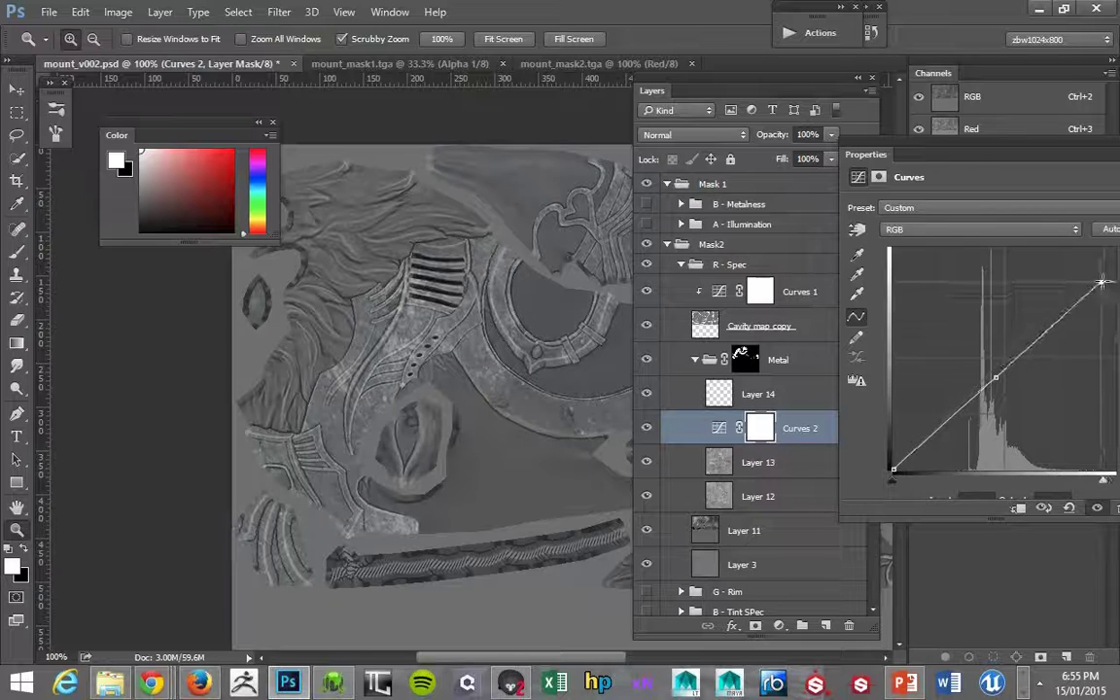
Bend the new metal curve to darken the midtones with limited highlights, and update the Red channel of mount_mask2.tga with the result
left_click_drag(993, 372, 995, 418)
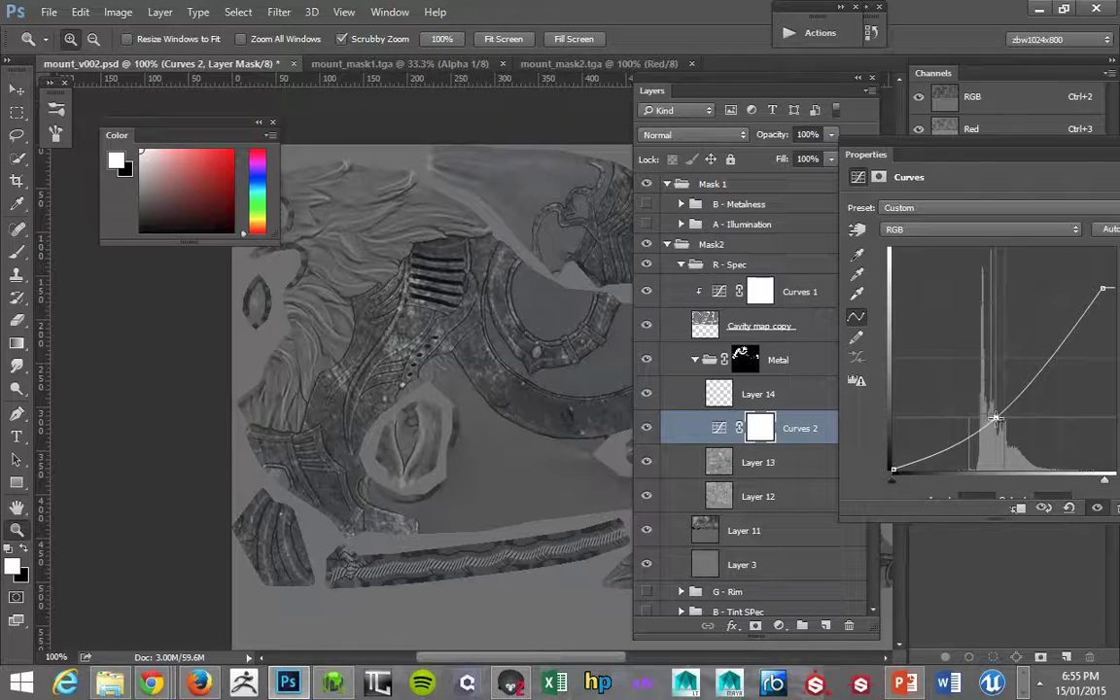
left_click_drag(1055, 340, 1050, 332)
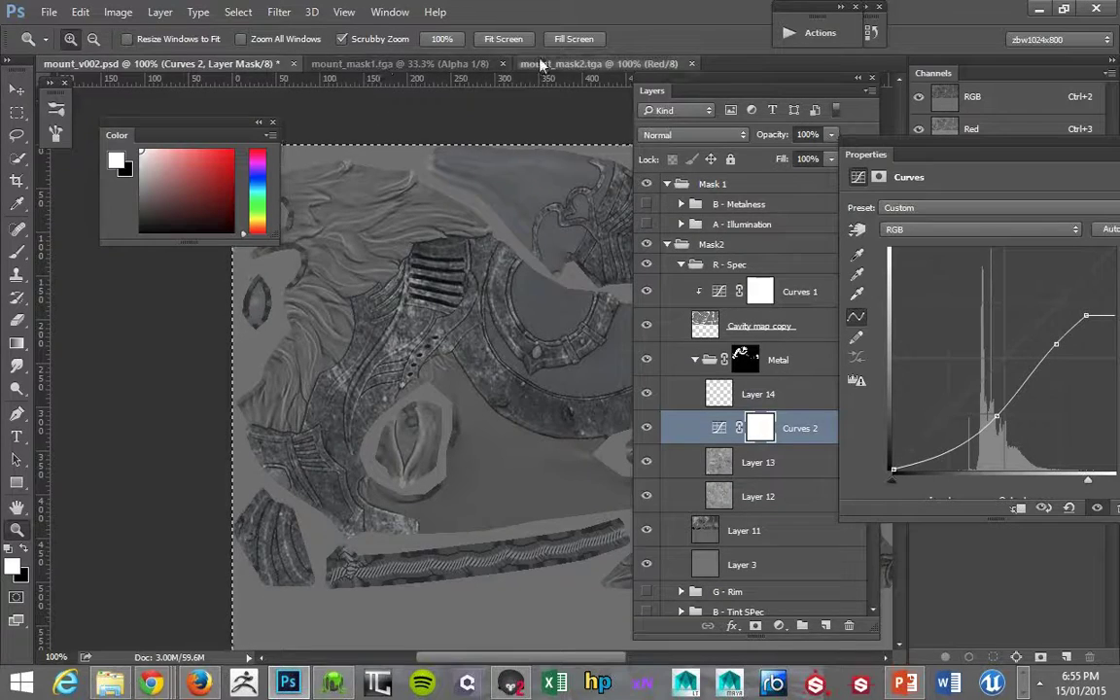
left_click(584, 63)
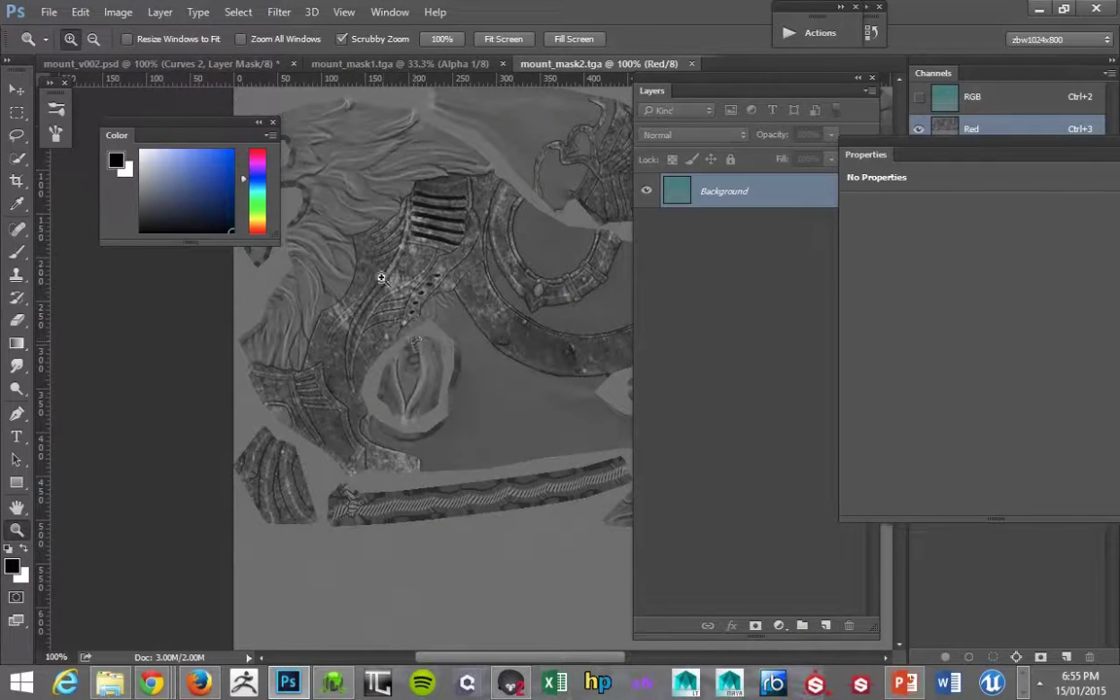
Orbit the mount in Marmoset Toolbag to examine the updated metal specular, then return to Photoshop
key("alt+Tab")
left_click_drag(357, 335, 427, 255)
scroll(427, 254, "up", 3)
left_click_drag(479, 305, 543, 218)
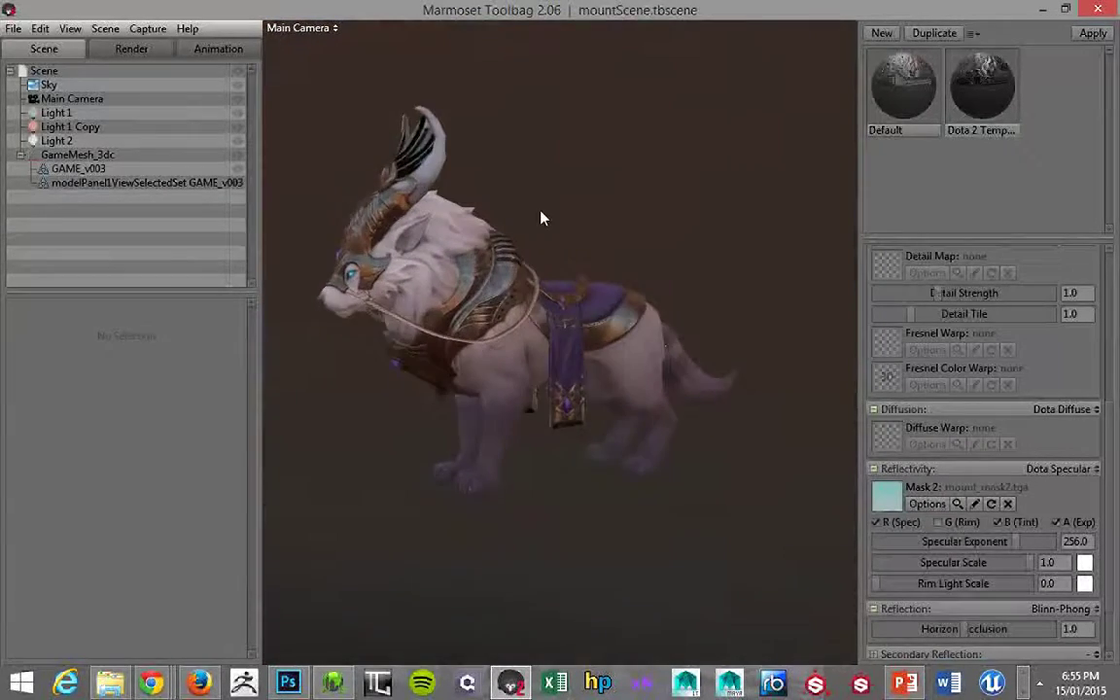
key("alt+Tab")
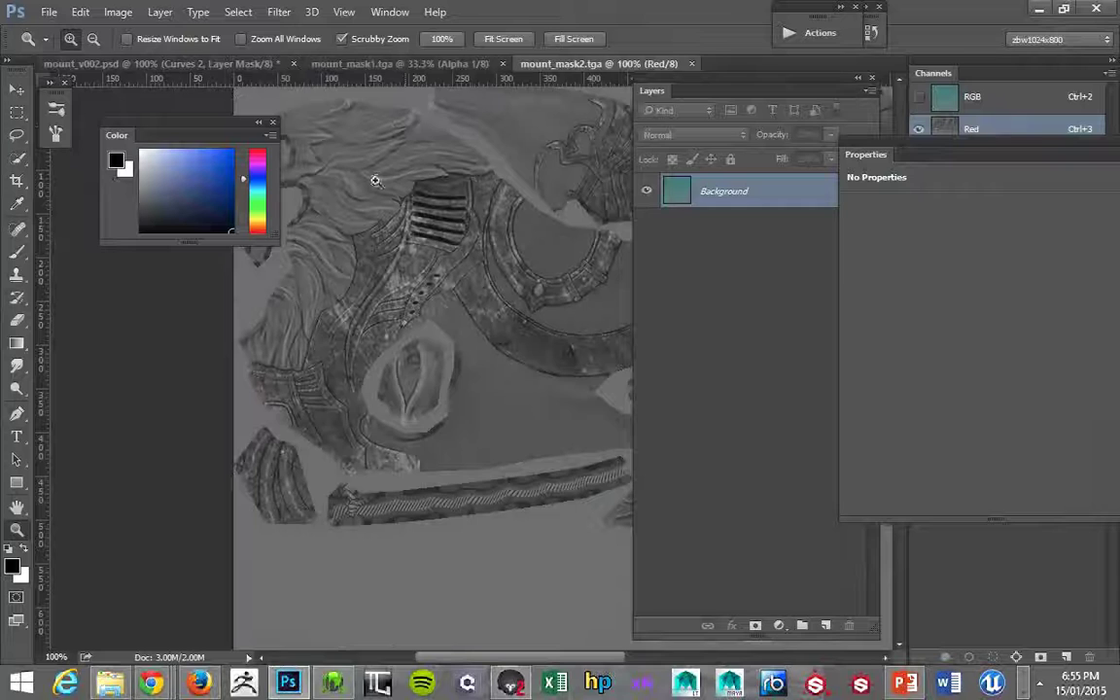
Bring up mount_mask1.tga, move the adjustment properties off the channel list and isolate the Blue channel
left_click_drag(375, 222, 313, 266)
left_click(339, 64)
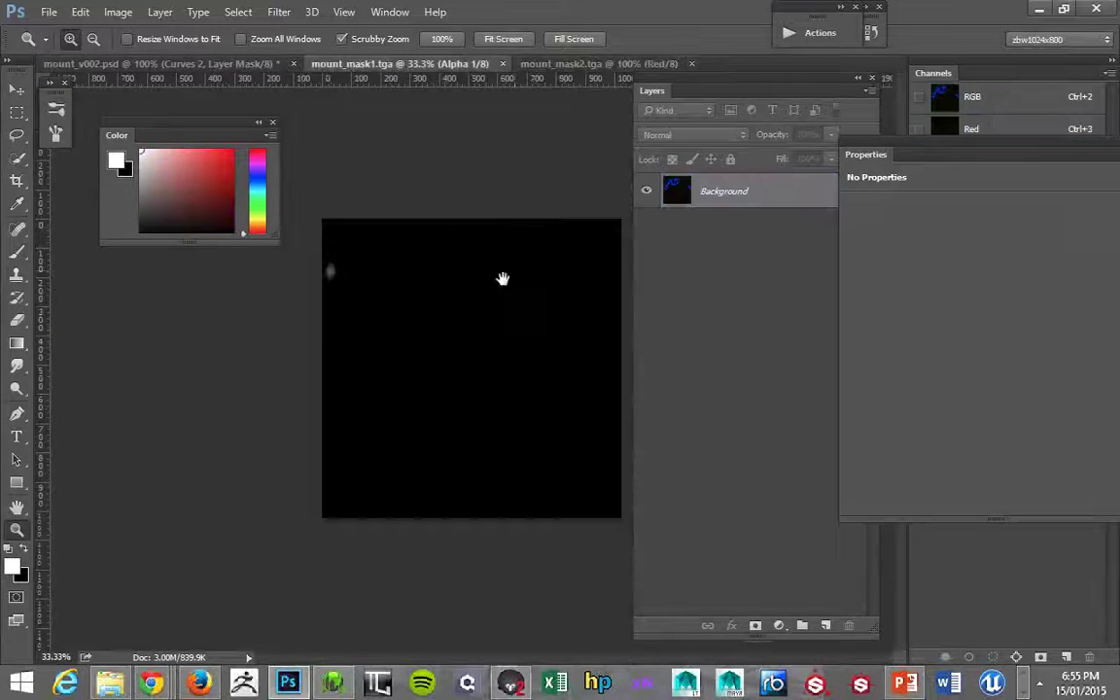
left_click_drag(932, 148, 896, 292)
key("ctrl+5")
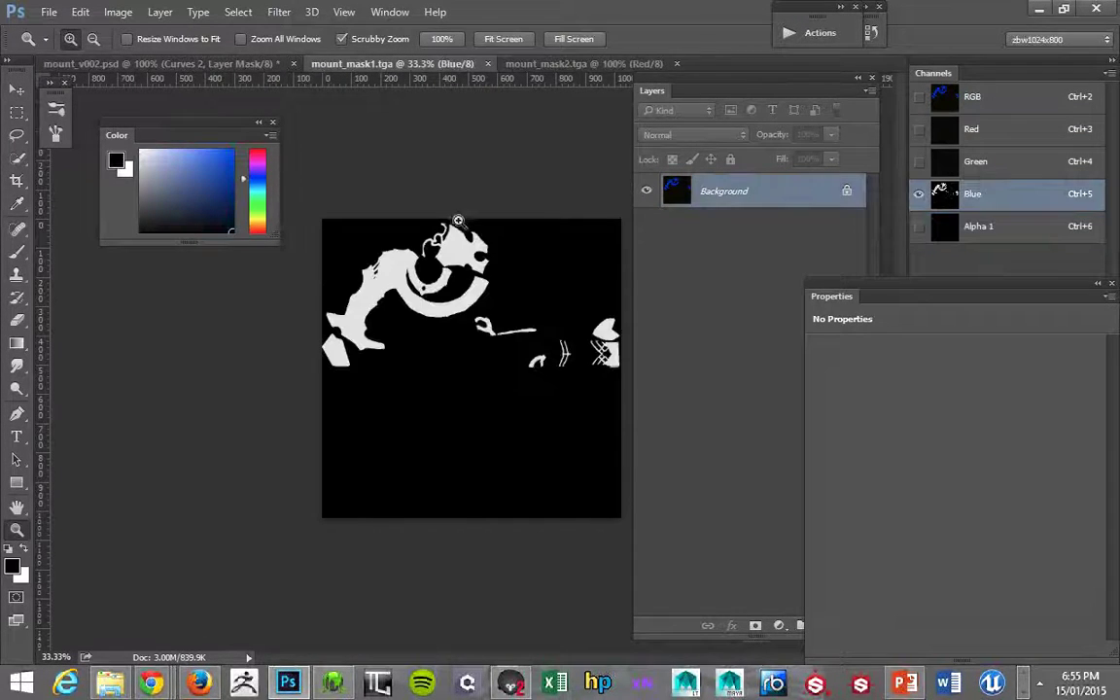
Select the white metal areas of the Blue channel in mount_mask1.tga with the Magic Wand
key("w")
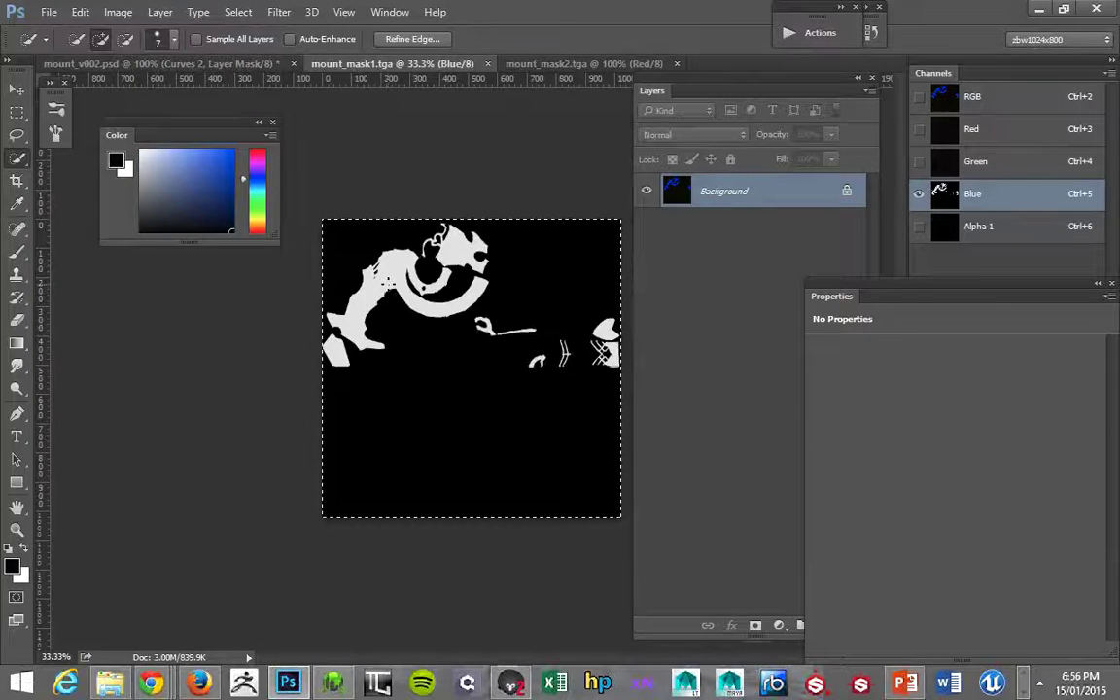
right_click(17, 158)
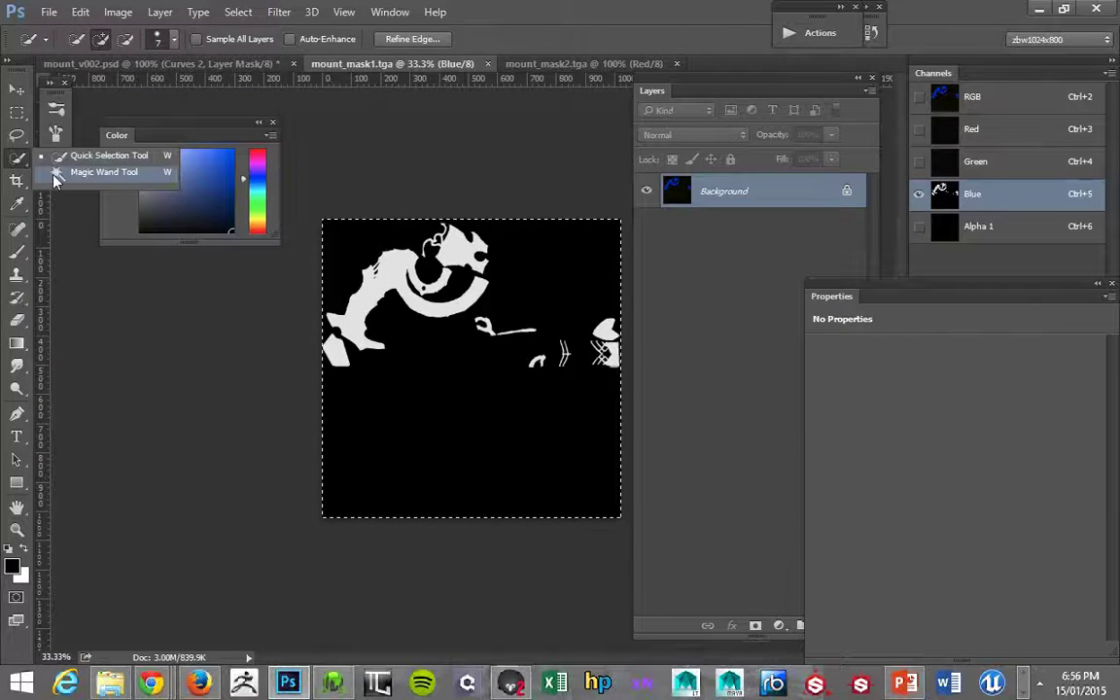
left_click(97, 172)
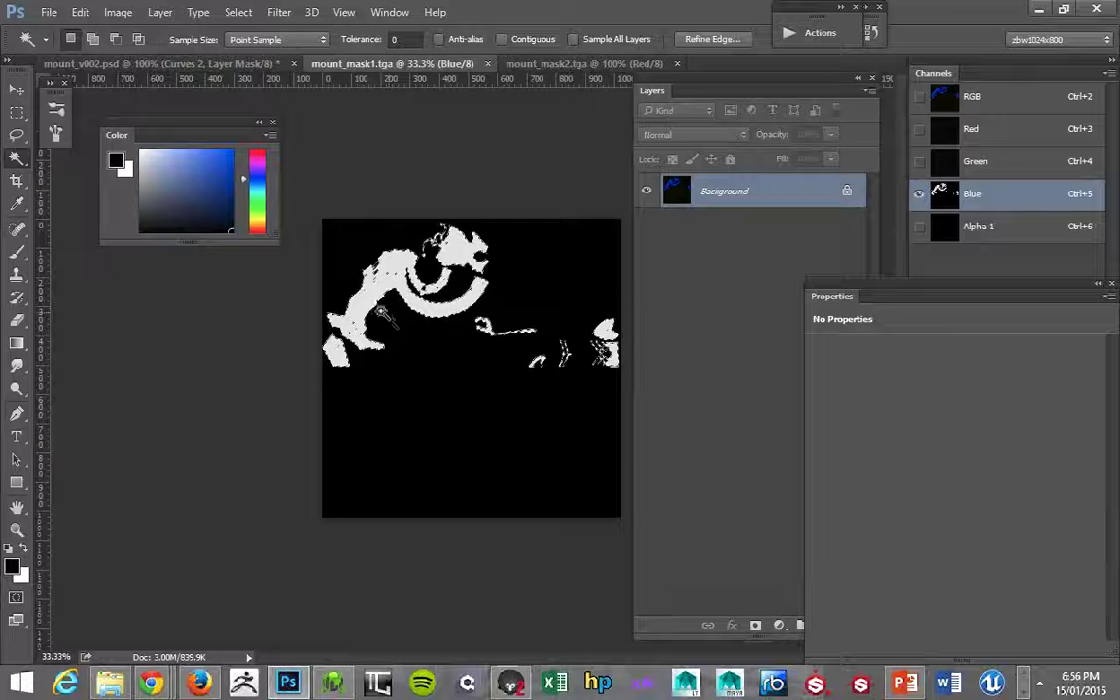
left_click(403, 39)
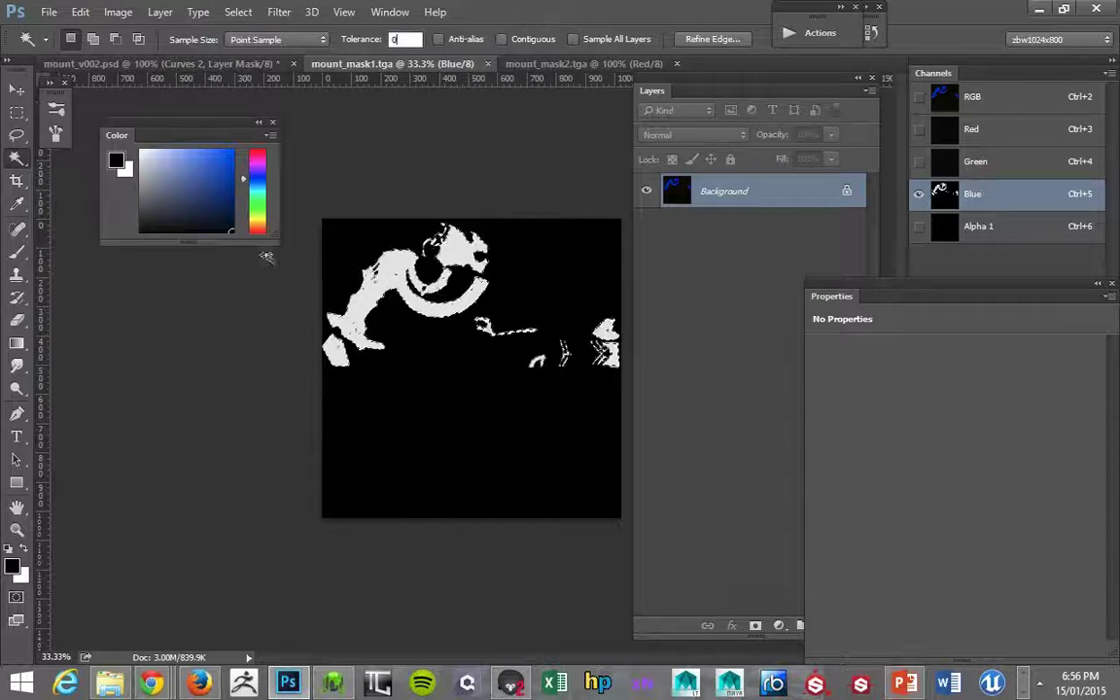
left_click(350, 267)
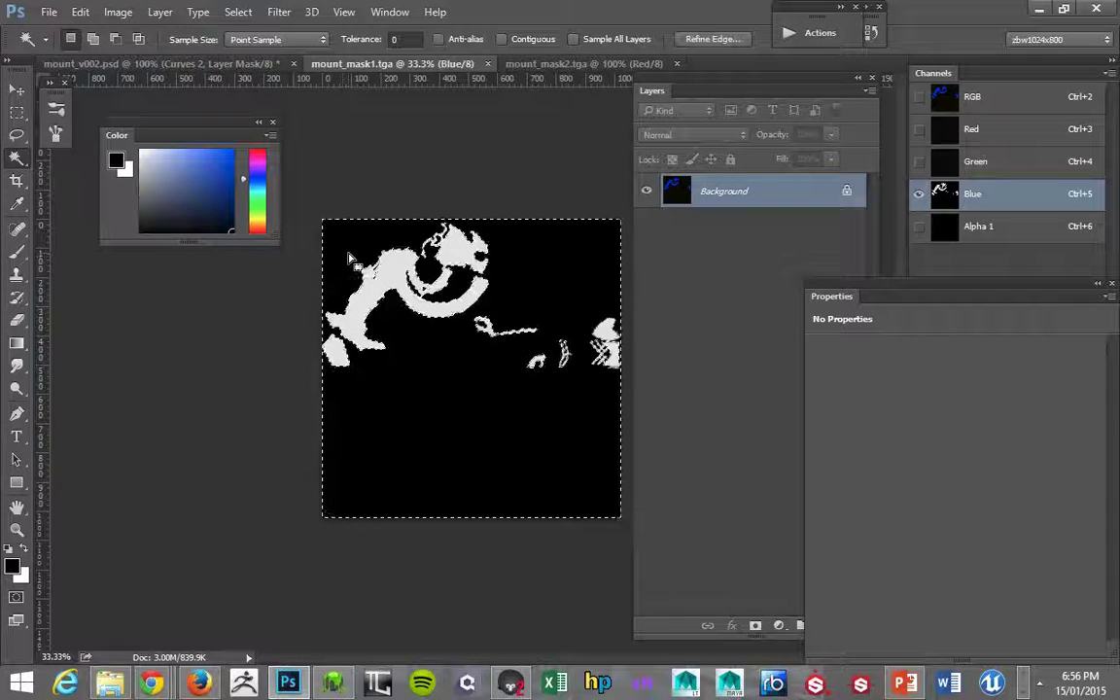
key("z")
left_click(341, 252)
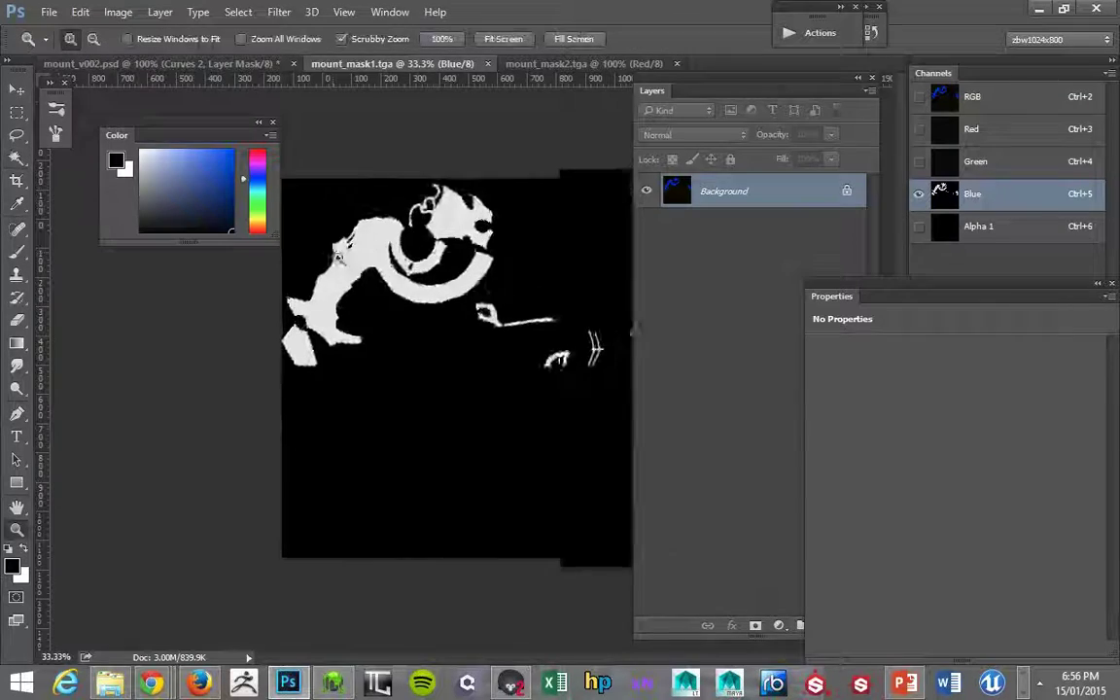
left_click(362, 267)
key("space")
left_click_drag(323, 262, 376, 312)
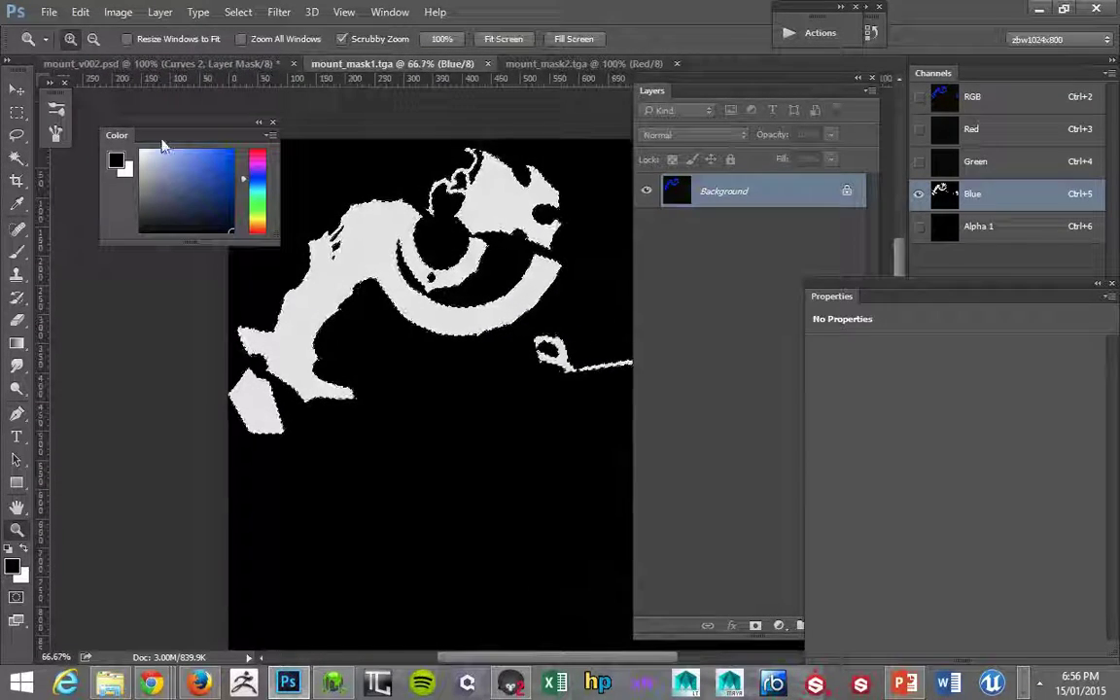
Compare with the model in Marmoset Toolbag, then fill the selected metal areas with light grey and save the mask in Photoshop
key("alt+Tab")
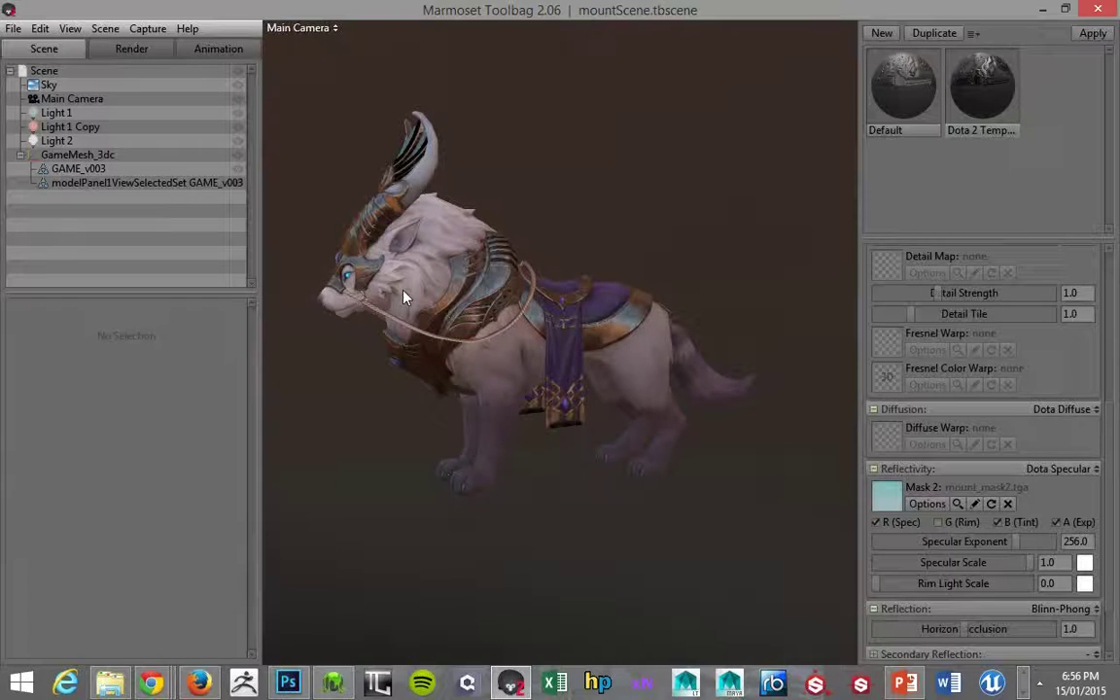
key("alt+Tab")
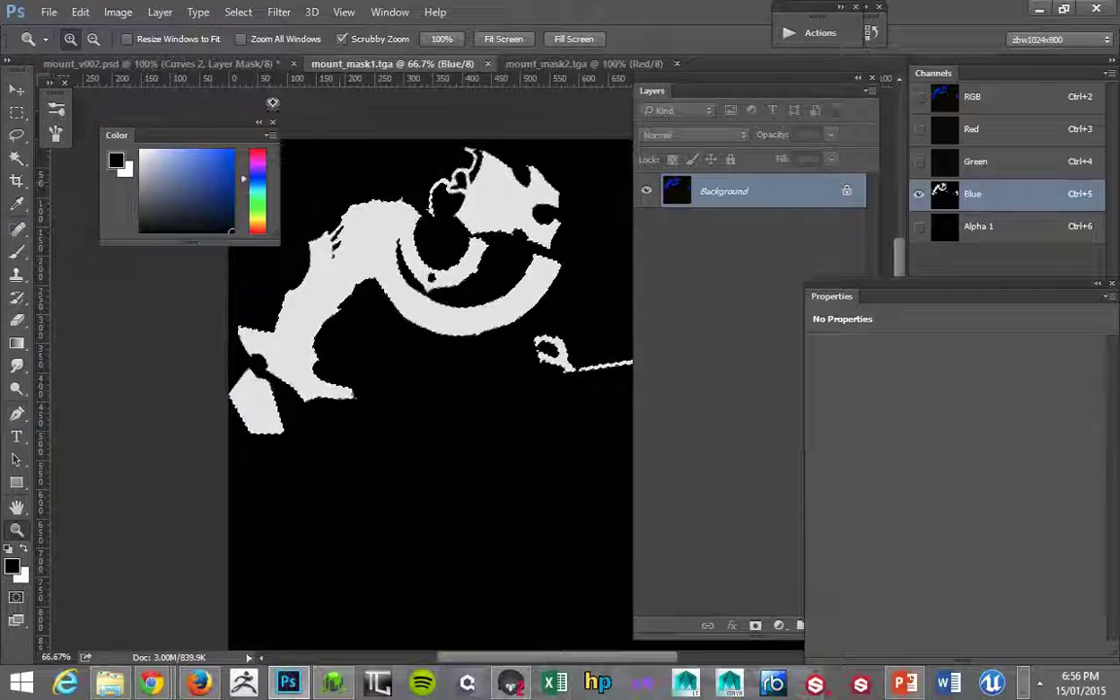
left_click(143, 180)
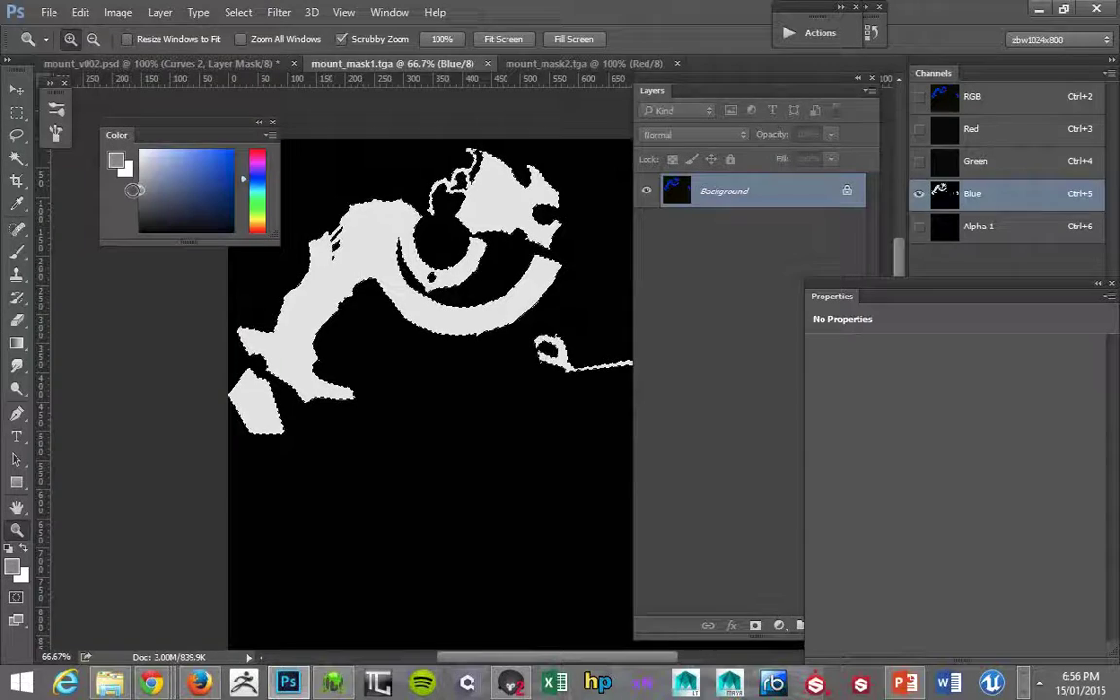
key("alt+BackSpace")
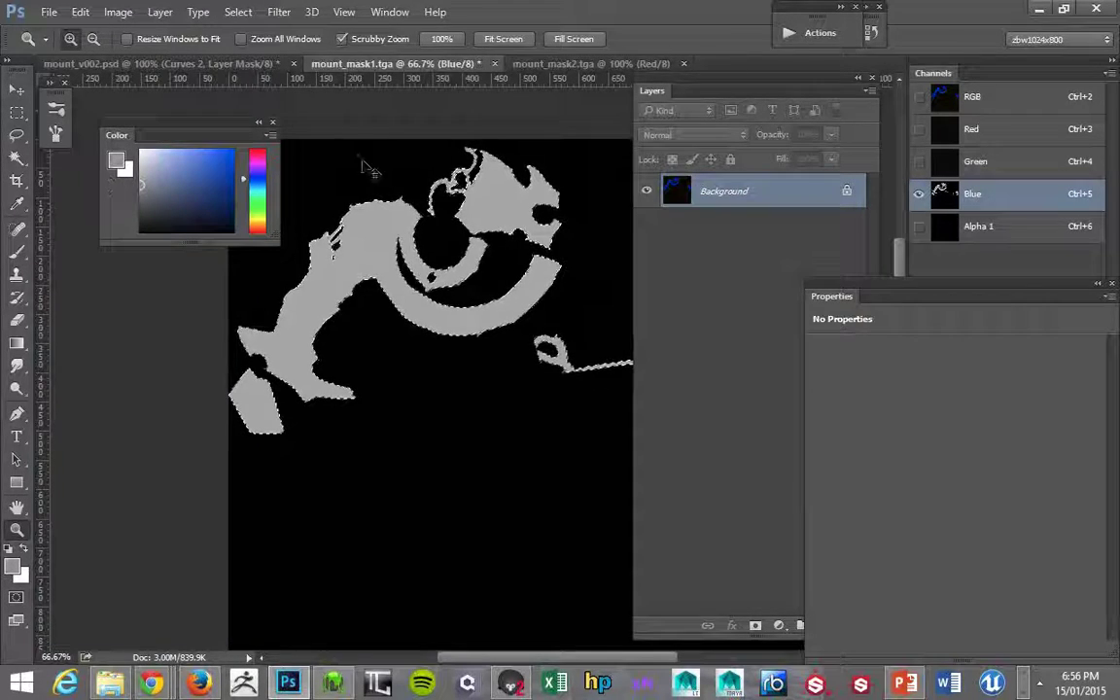
Orbit the mount in Marmoset Toolbag to examine how the armour looks with the reduced metalness
key("alt+Tab")
mouse_move(401, 276)
left_mouse_down()
mouse_move(377, 280)
mouse_move(428, 272)
mouse_move(352, 249)
mouse_move(432, 225)
left_mouse_up()
key("alt+Tab")
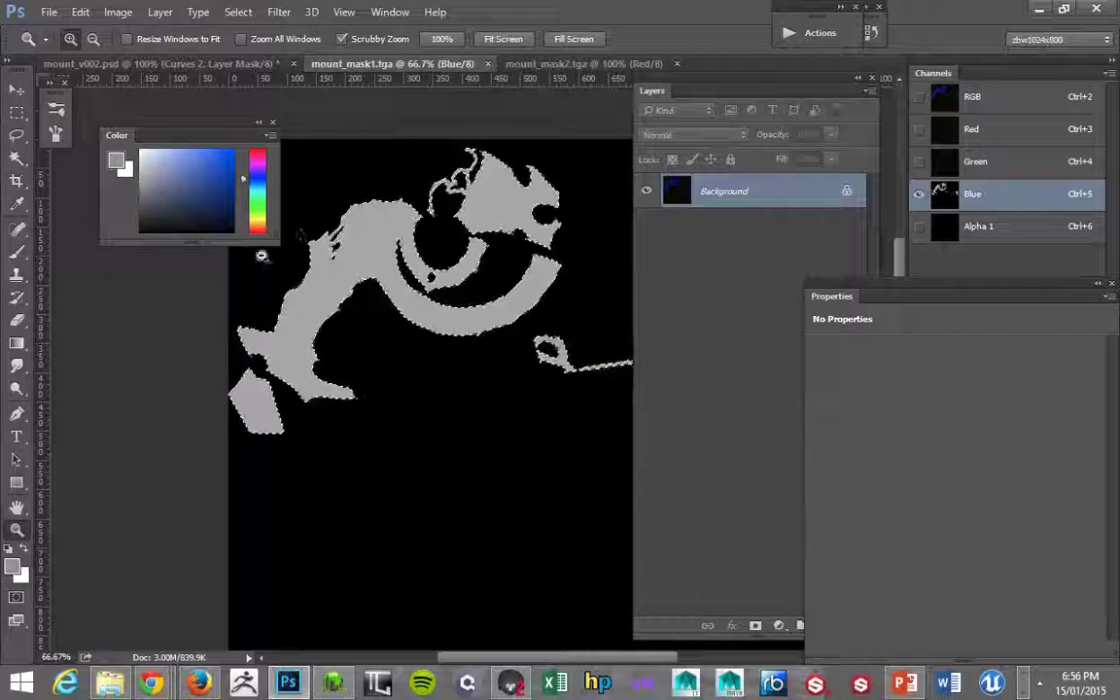
key("alt+Tab")
left_click_drag(517, 267, 434, 307)
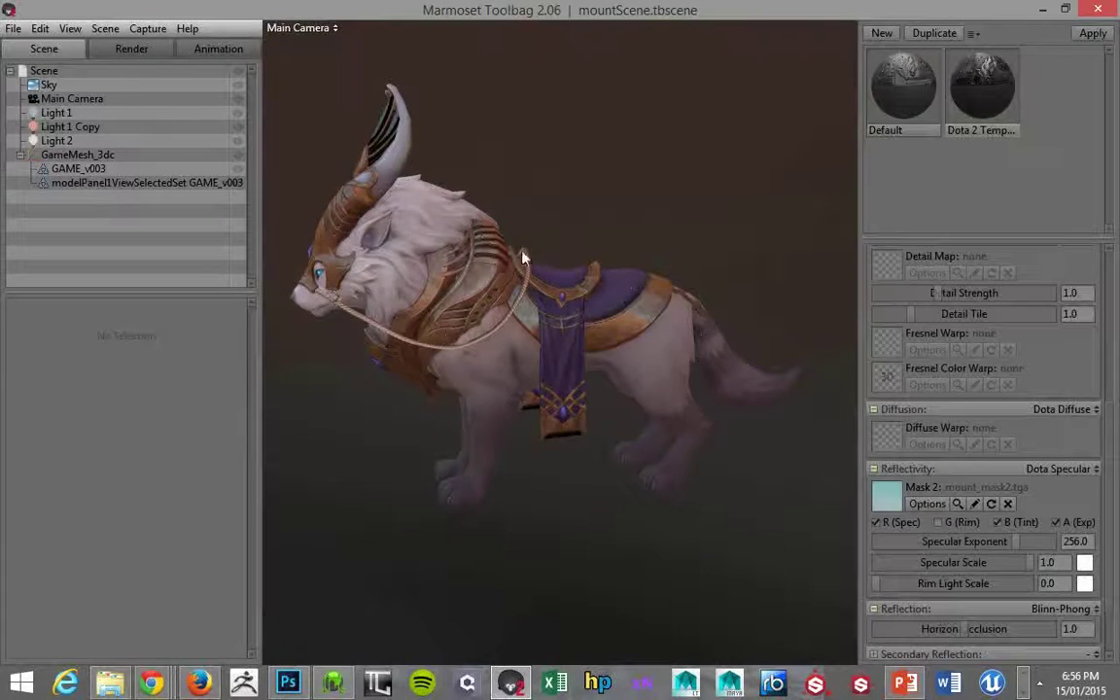
left_click_drag(510, 257, 487, 226)
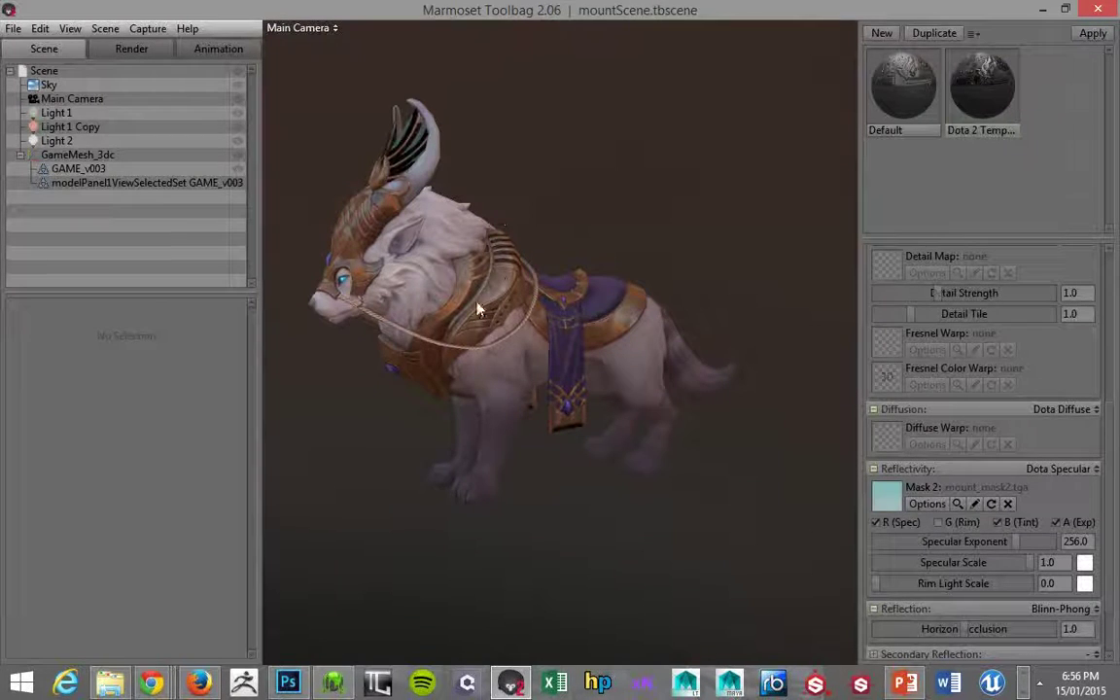
Compare the Blue channel of mount_mask1.tga with the mount in Marmoset Toolbag, examining the armour from the side
key("alt+Tab")
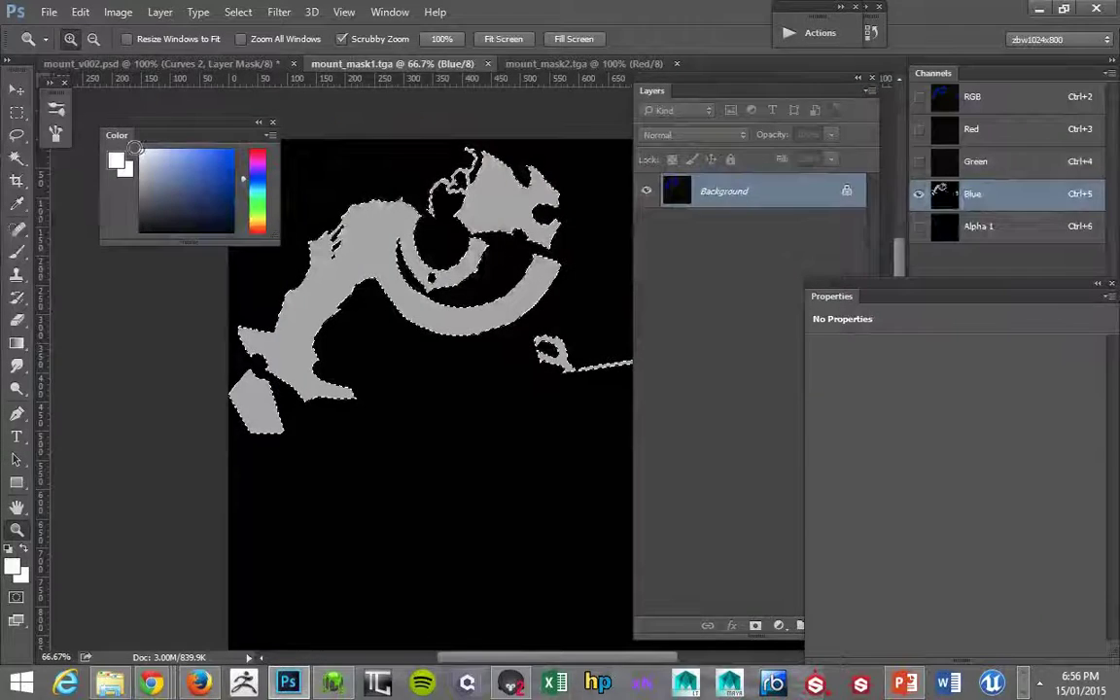
key("alt+Tab")
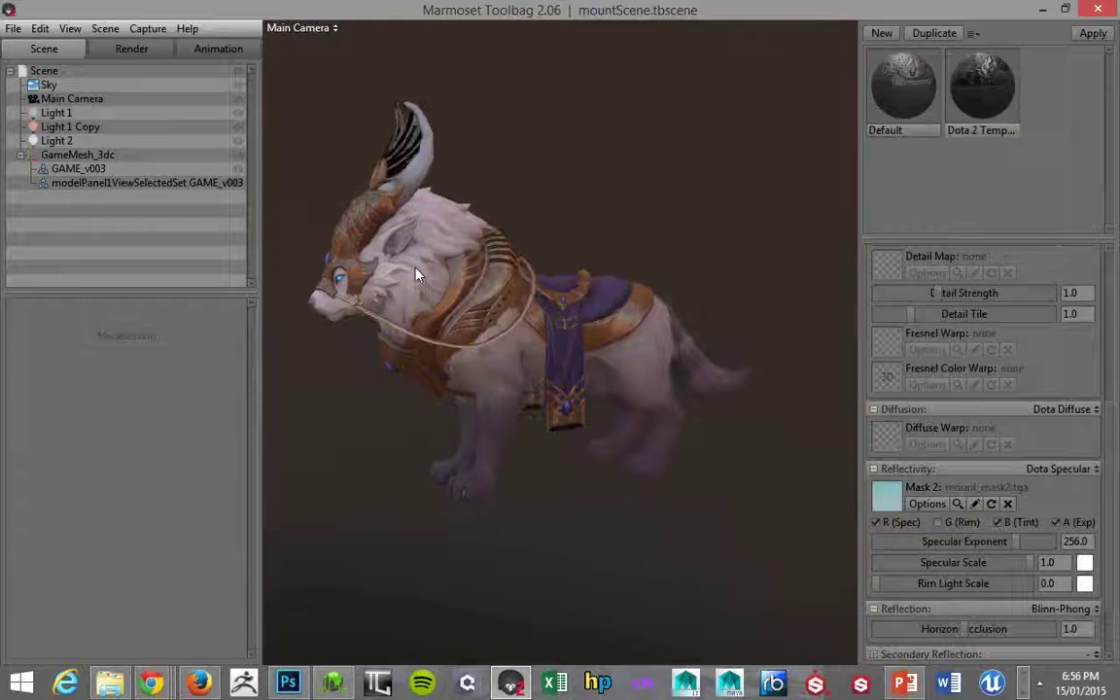
mouse_move(457, 223)
left_mouse_down()
mouse_move(622, 235)
mouse_move(475, 237)
mouse_move(485, 317)
mouse_move(495, 237)
mouse_move(426, 319)
mouse_move(439, 230)
left_mouse_up()
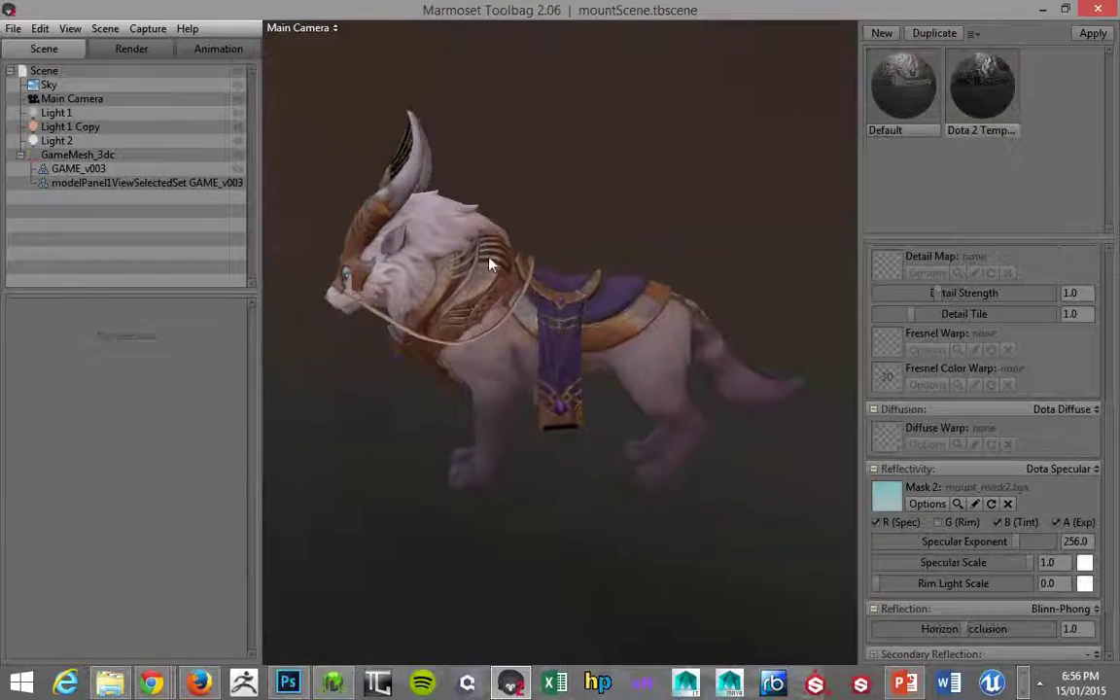
Sample the metal areas' grey in Photoshop and try filling the Blue channel selection with a slightly lighter grey
key("alt+Tab")
key("b")
left_click(377, 254, "alt")
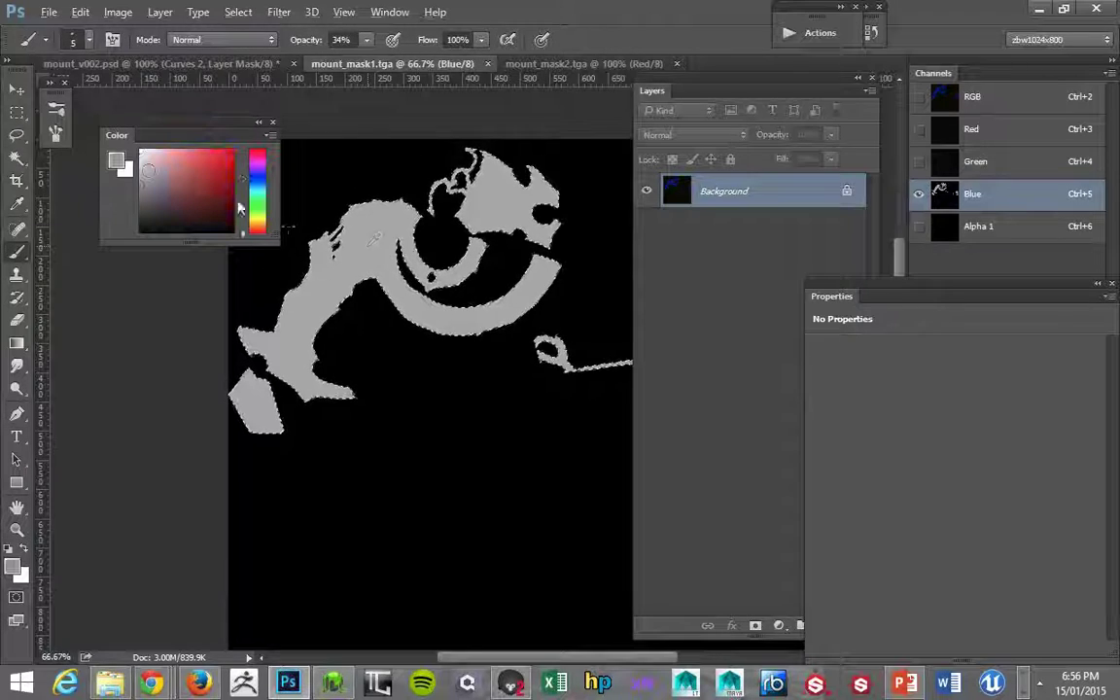
left_click(13, 566)
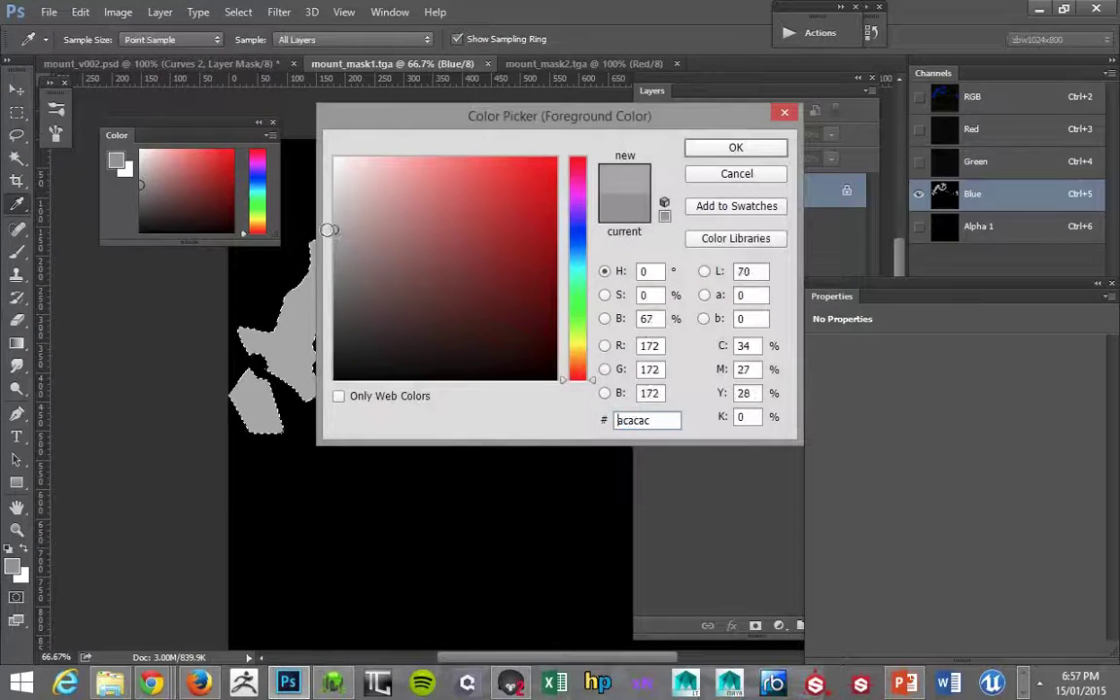
key("Return")
key("b")
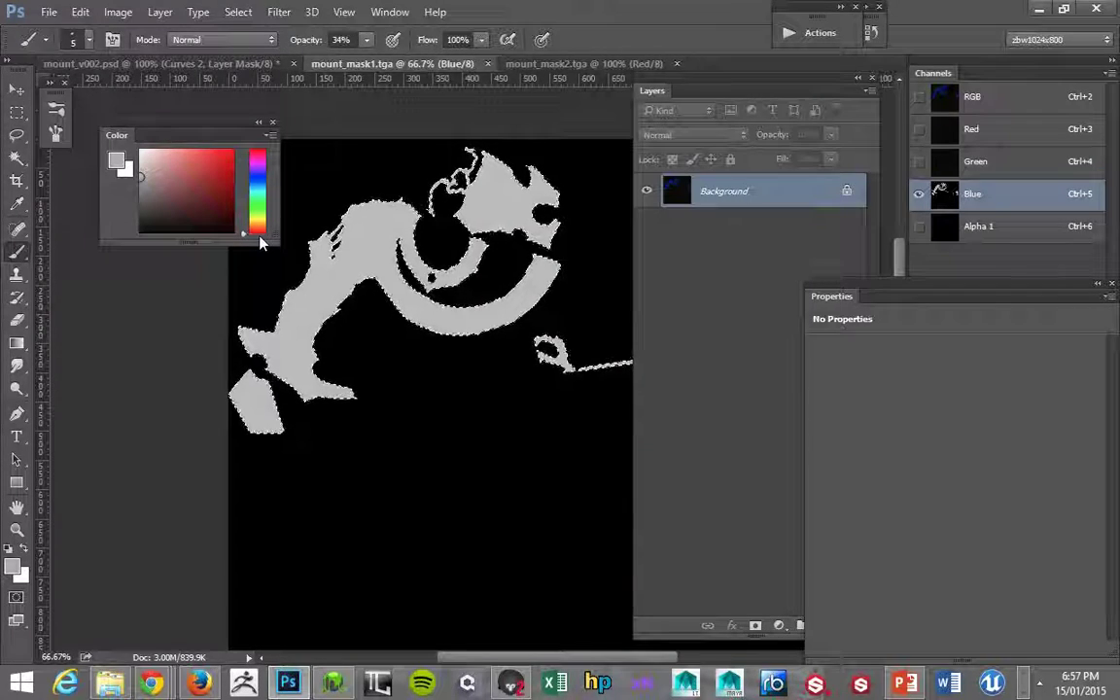
Check the mount in Marmoset Toolbag, then try a darker grey fill on the selected metal areas in Photoshop
key("alt+Tab")
left_click_drag(377, 242, 372, 287)
key("alt+Tab")
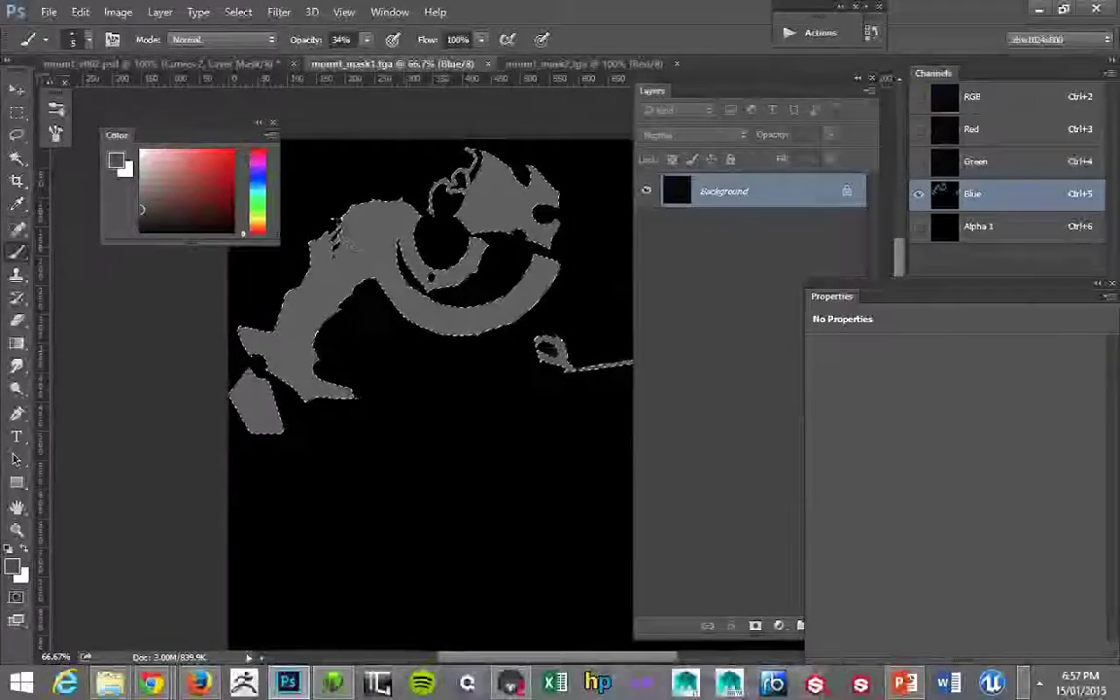
Inspect the mount's armour in Marmoset Toolbag up close and from several angles with the darker metalness mask
key("alt+Tab")
left_click_drag(443, 314, 441, 338)
scroll(502, 307, "up", 5)
scroll(502, 307, "down", 3)
left_click_drag(502, 307, 414, 279)
Fill the selected metal areas with a lighter grey in Photoshop, save mount_mask1.tga and check the mount in Marmoset Toolbag
key("alt+Tab")
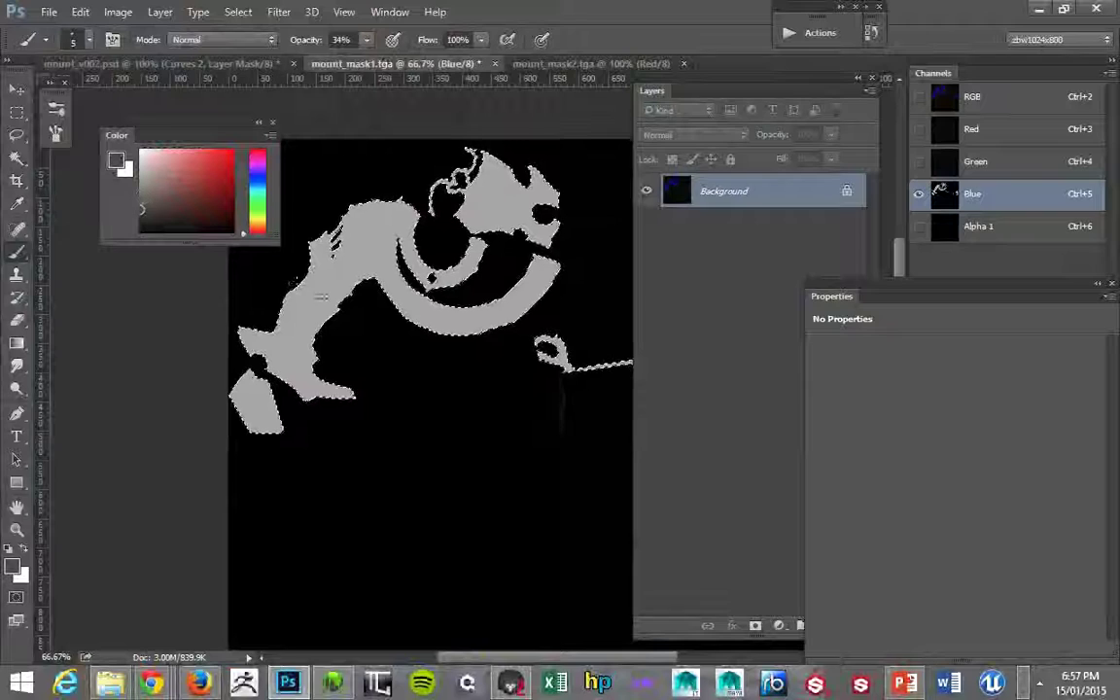
left_click(141, 185)
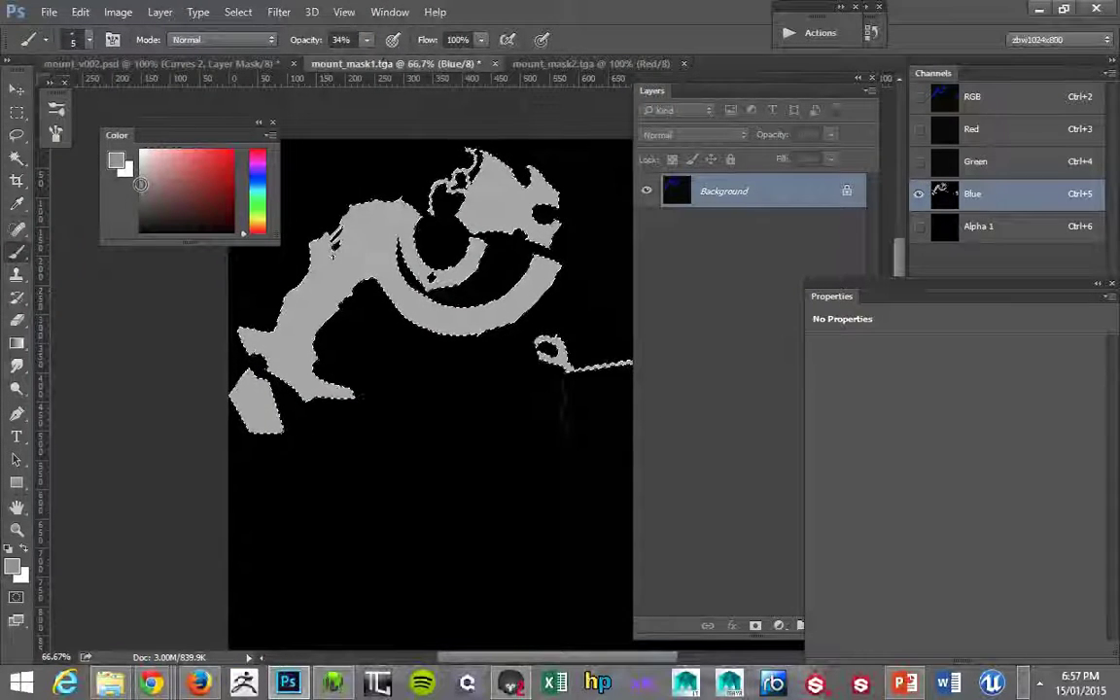
key("ctrl+s")
key("alt+Tab")
left_click_drag(553, 260, 397, 270)
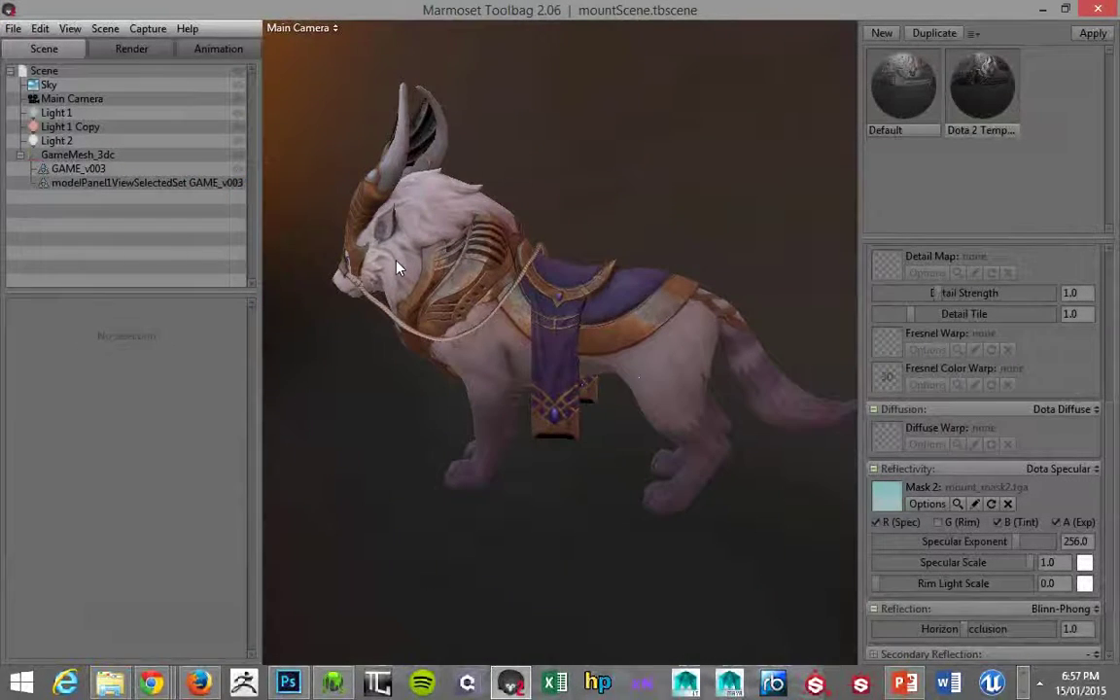